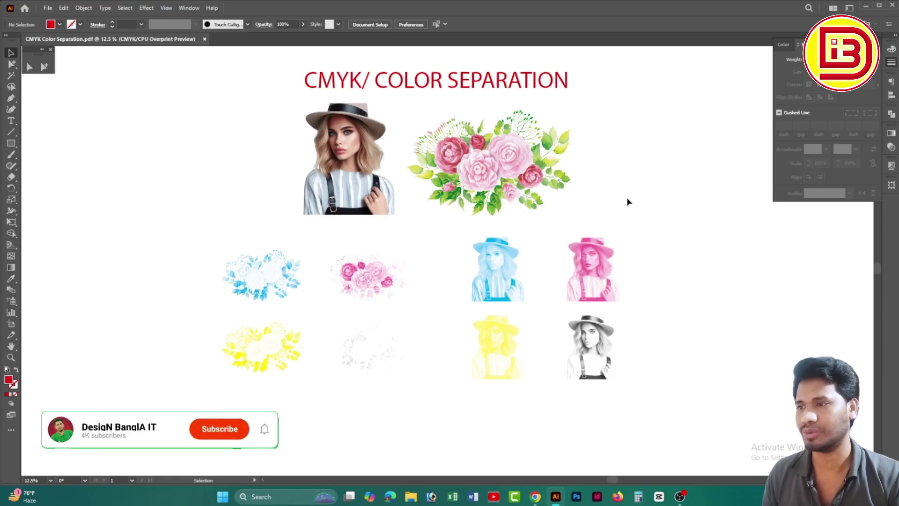
drag(633, 196, 289, 157)
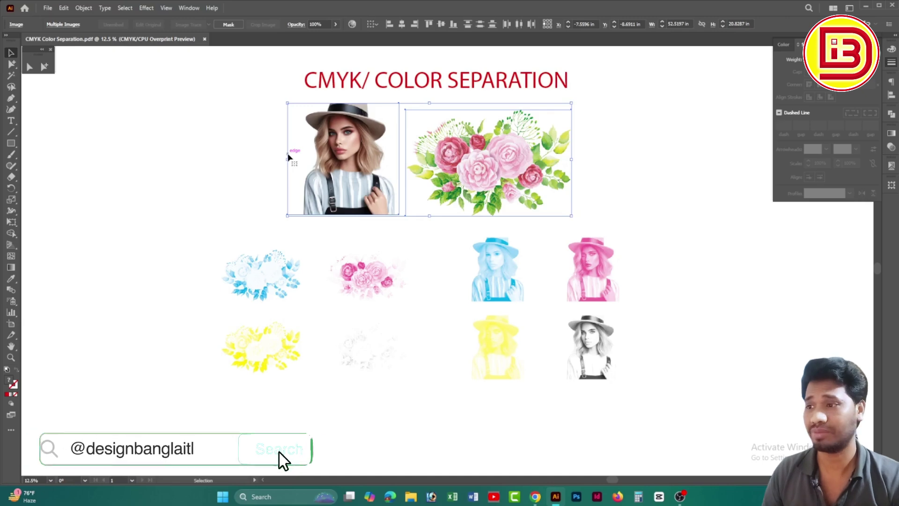
click(617, 145)
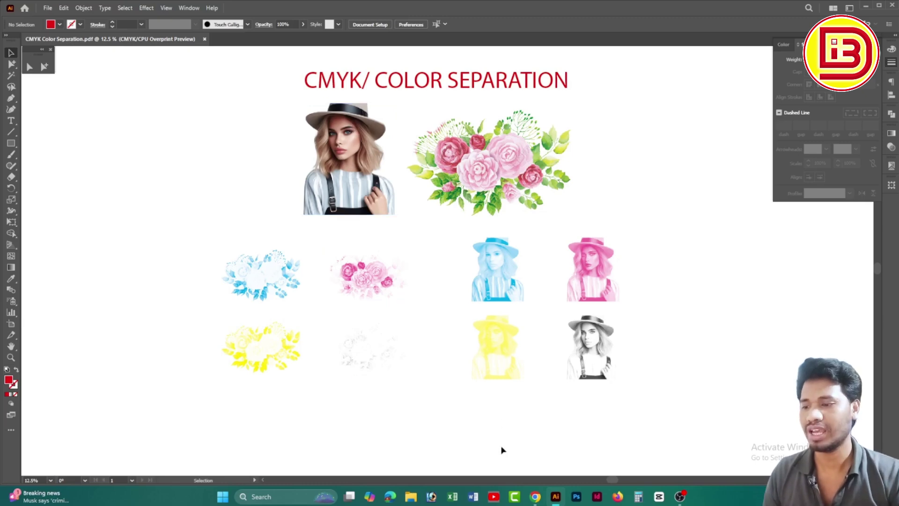
Step: Switch to Chrome and search Google for "model pic" in a new tab
click(535, 496)
click(249, 10)
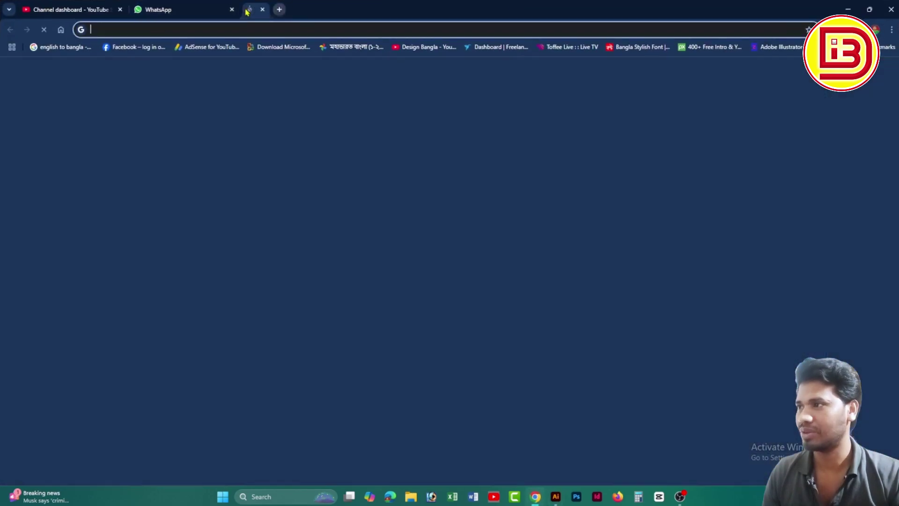
click(371, 194)
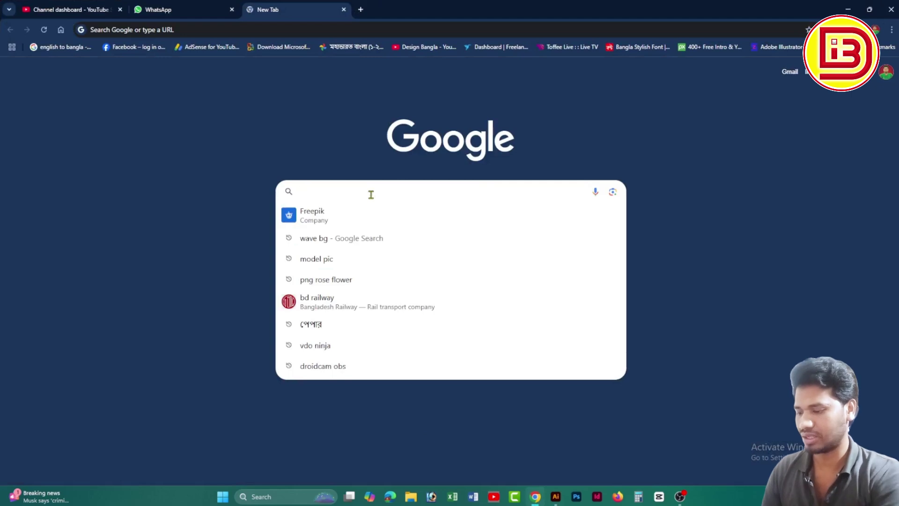
text(mo)
text(del ptiv)
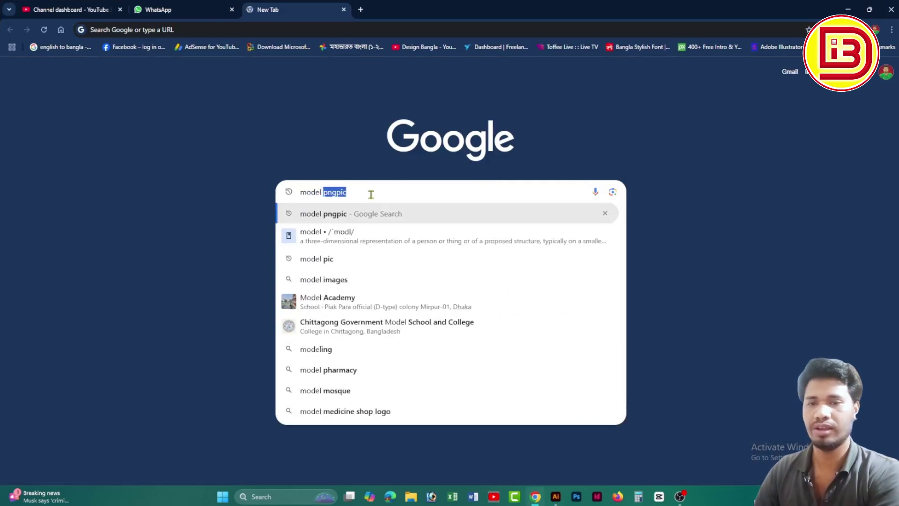
key(BackSpace)
key(BackSpace)
key(BackSpace)
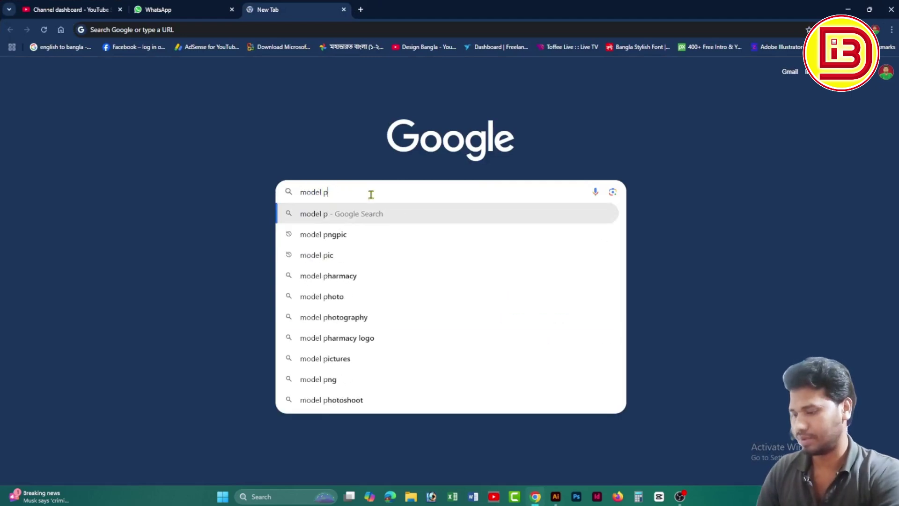
text(ic)
key(Escape)
key(Return)
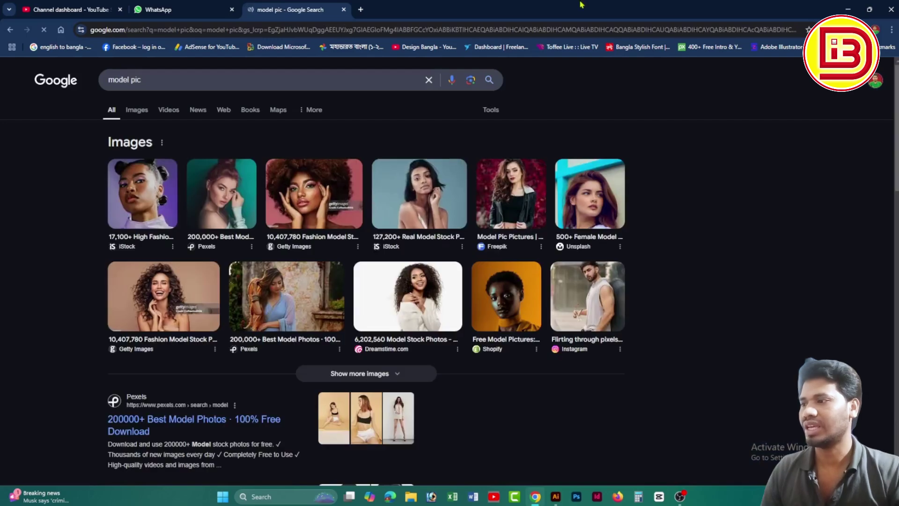
Step: Show only image results for the "model pic" search and browse through them
click(140, 112)
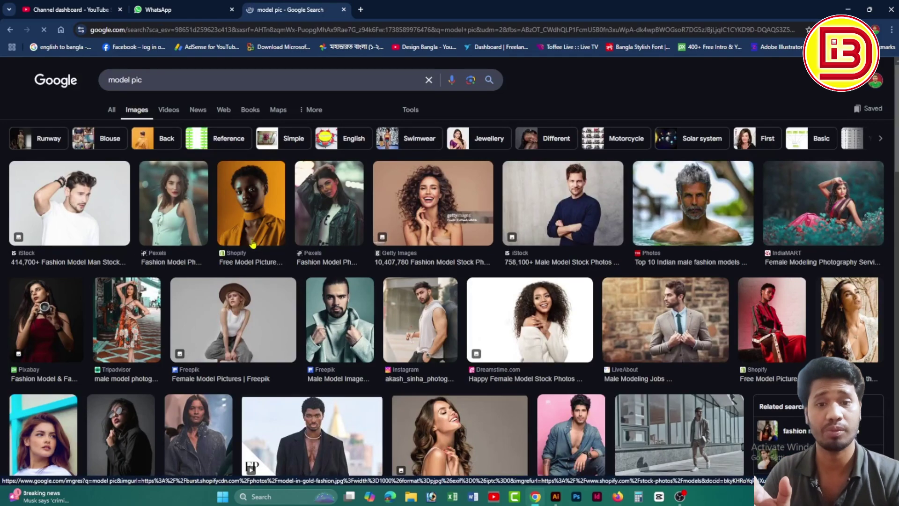
scroll(252, 243, down, 5)
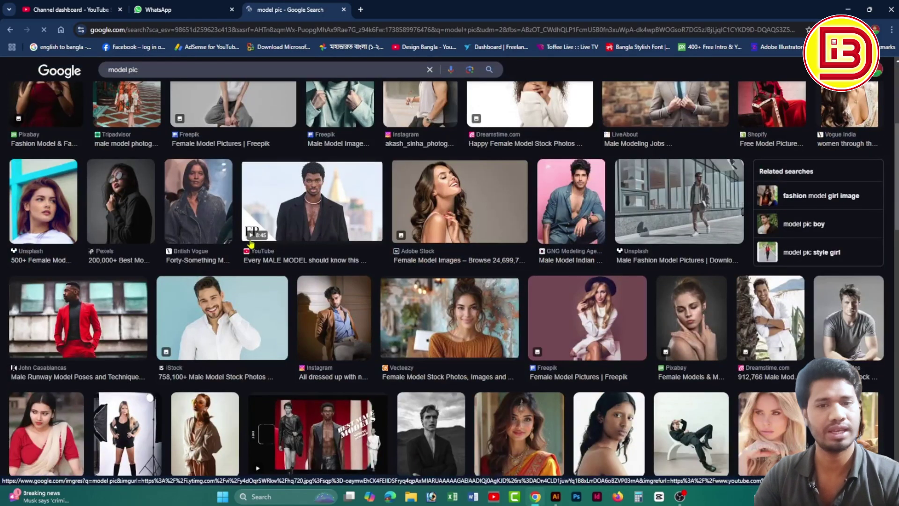
scroll(251, 243, down, 5)
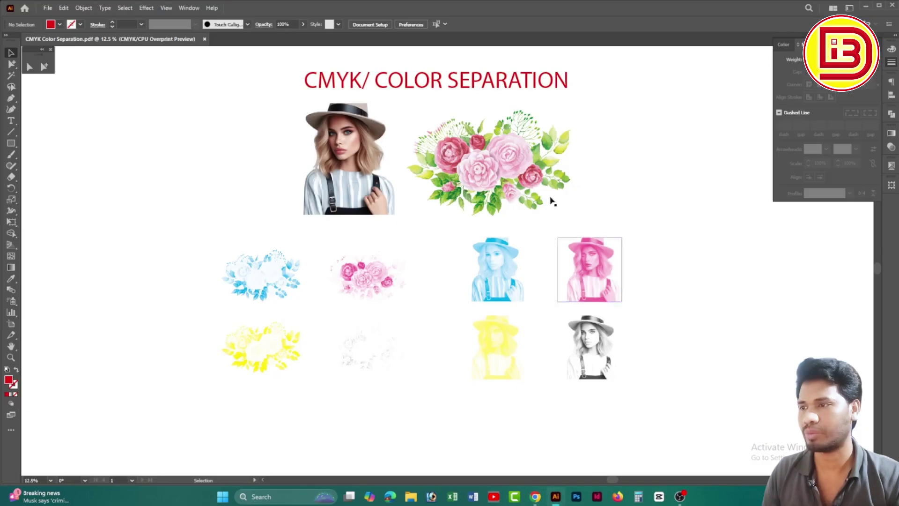
drag(496, 136, 244, 94)
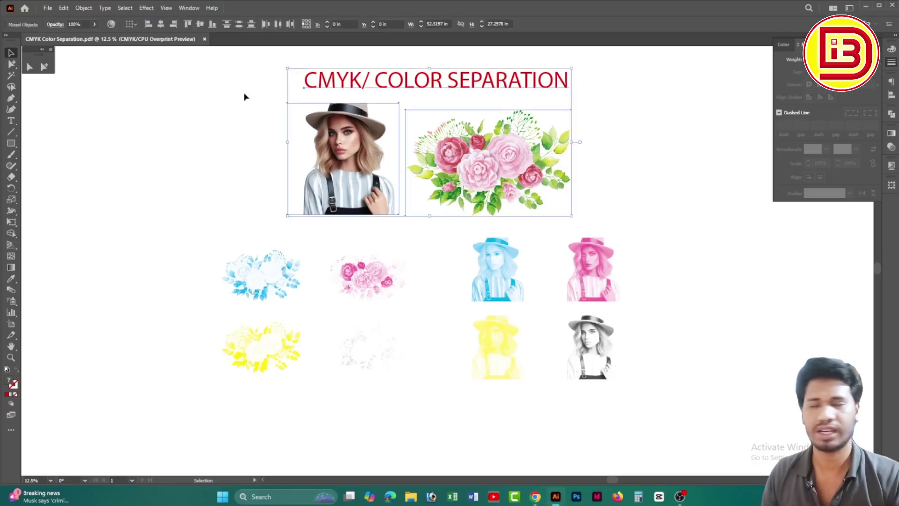
click(222, 127)
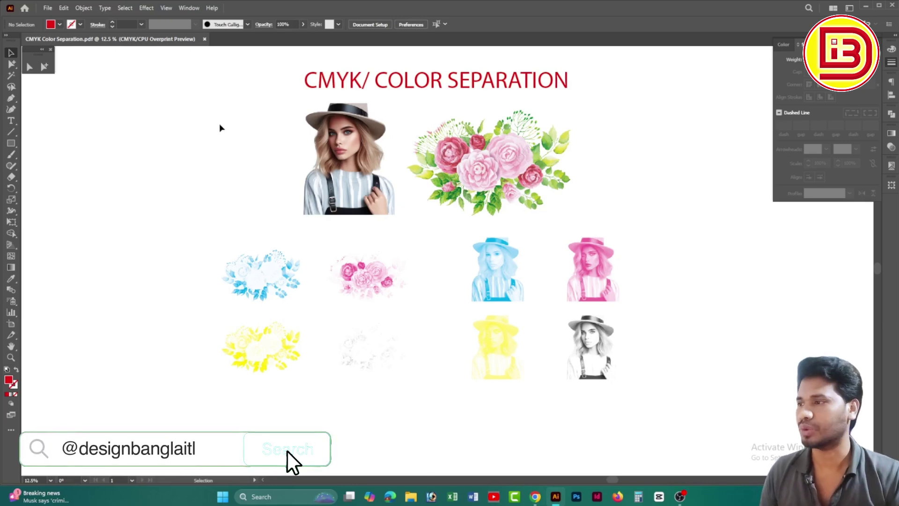
Step: Select the full-color portrait and check which document color mode the color separation file uses
click(338, 163)
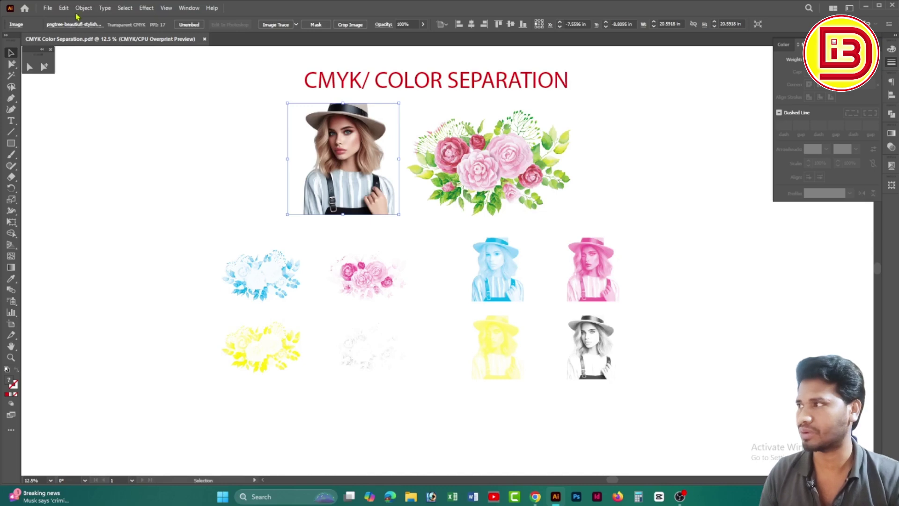
click(51, 8)
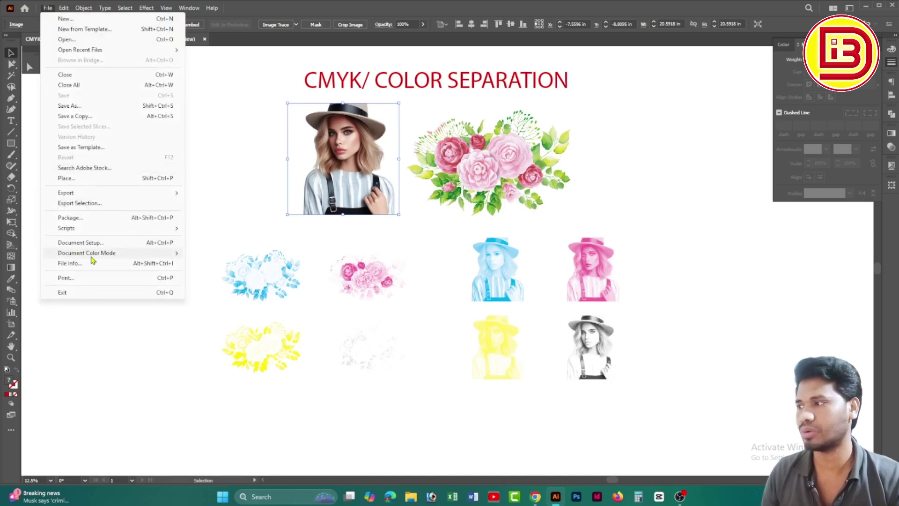
mouse_move(141, 253)
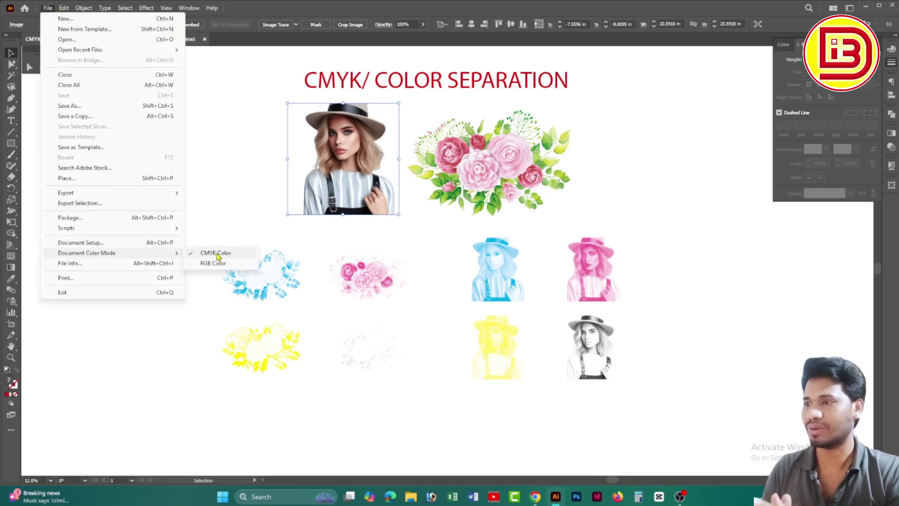
click(449, 257)
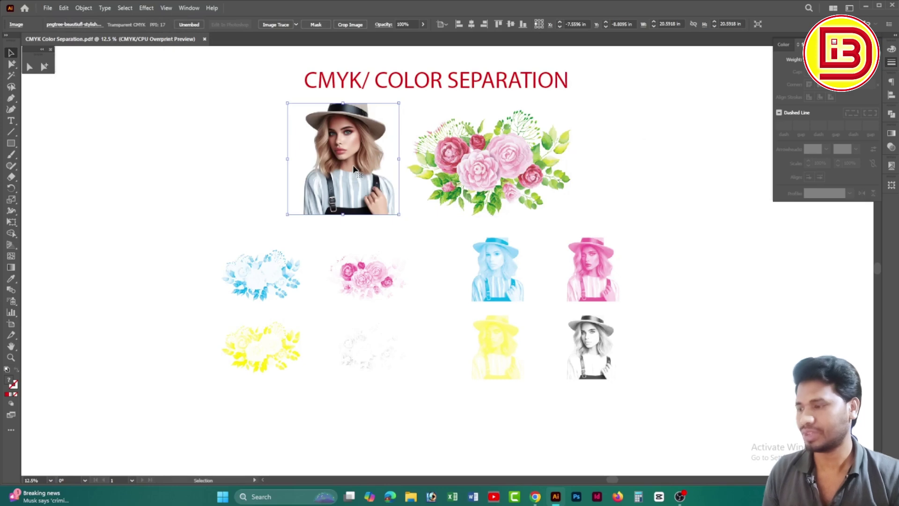
Step: Create a new document and paste a copy of the full-color portrait into it
key(ctrl+alt+n)
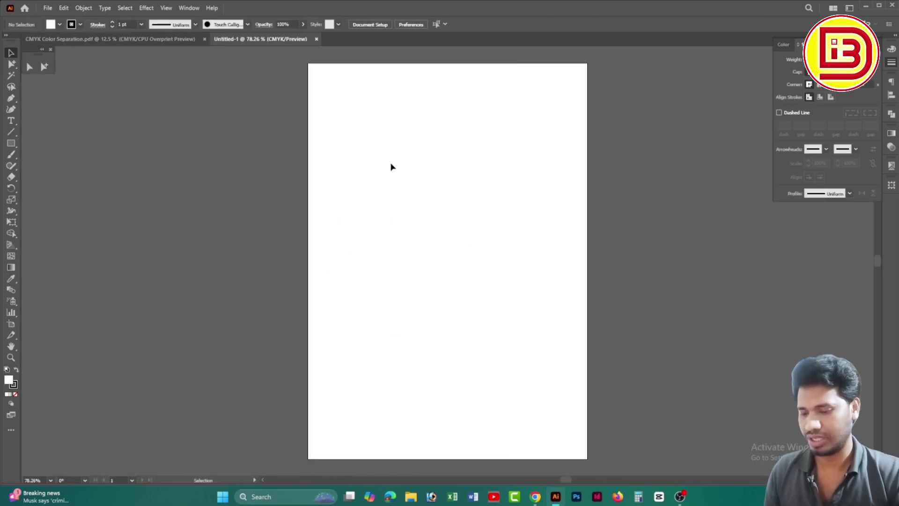
key(ctrl+0)
key(ctrl+v)
key(ctrl+minus)
key(ctrl+minus)
key(ctrl+minus)
key(ctrl+minus)
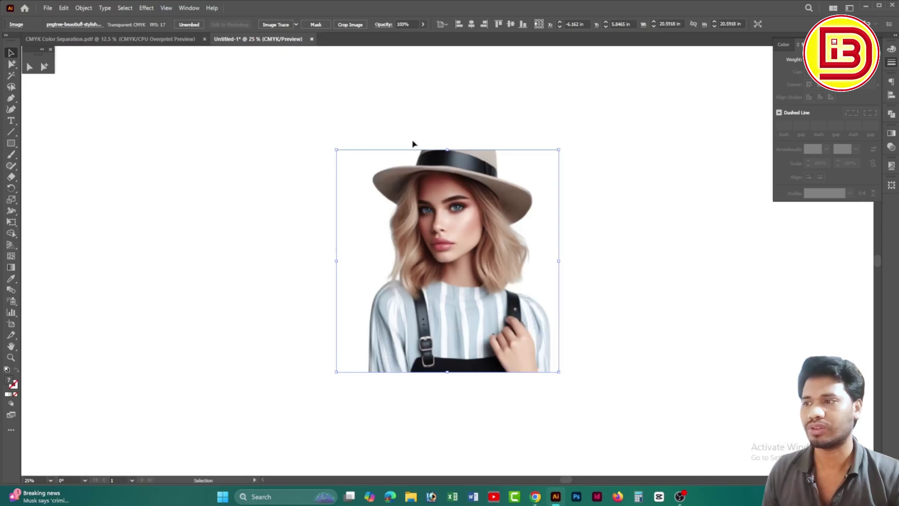
Step: Switch the new document's color mode to RGB Color
click(47, 9)
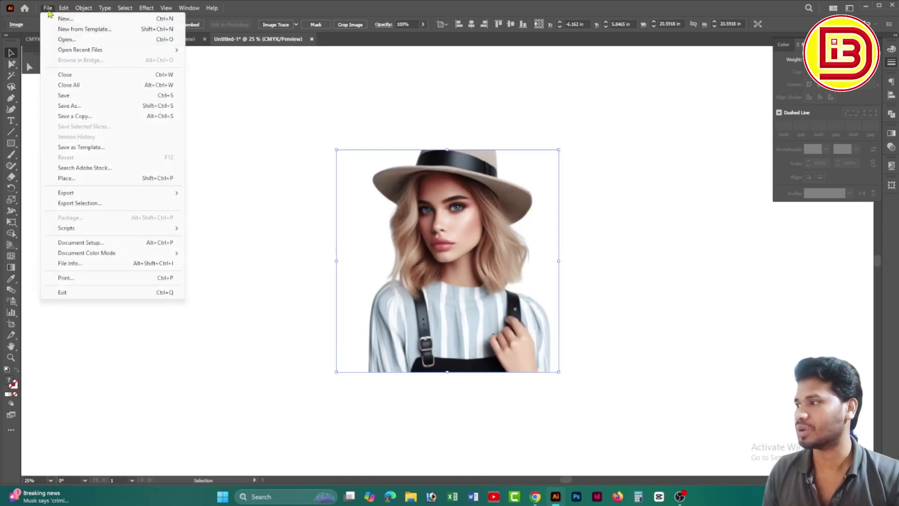
mouse_move(89, 253)
click(211, 265)
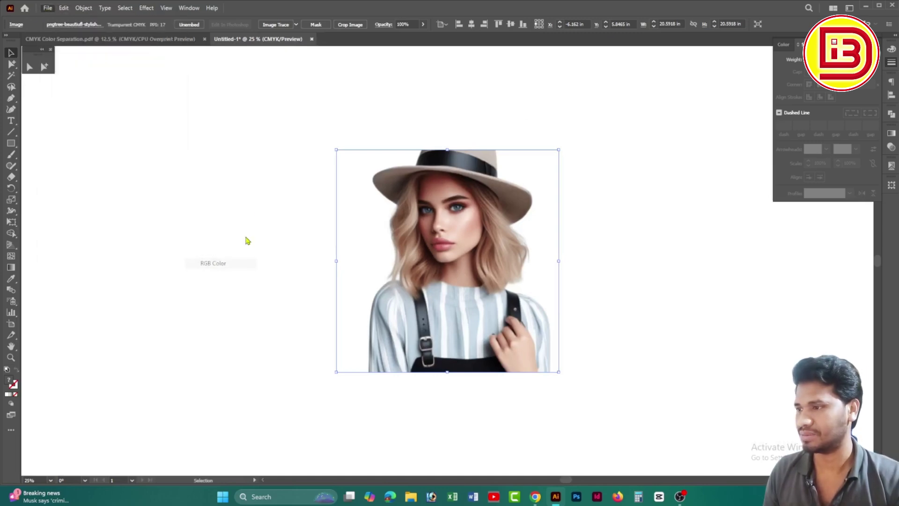
Step: Examine the color settings and Separations Preview for the portrait in the RGB document
click(783, 44)
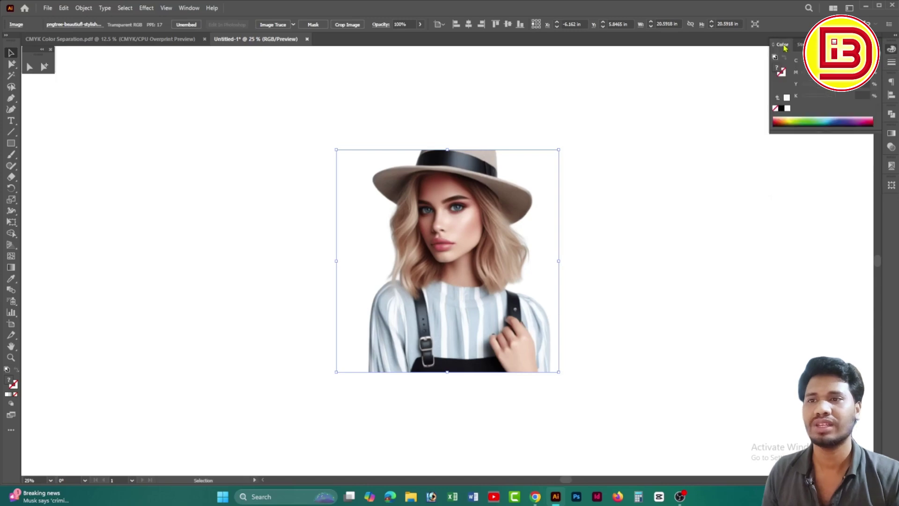
click(892, 167)
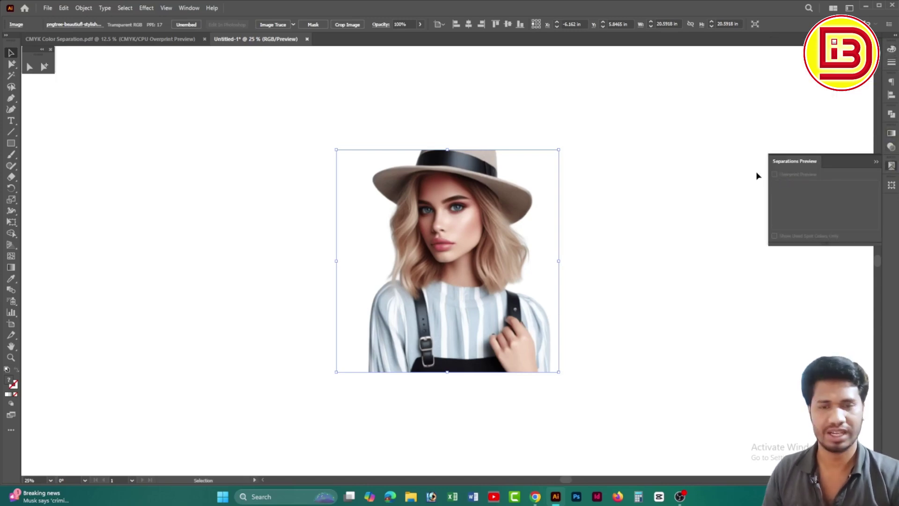
click(892, 49)
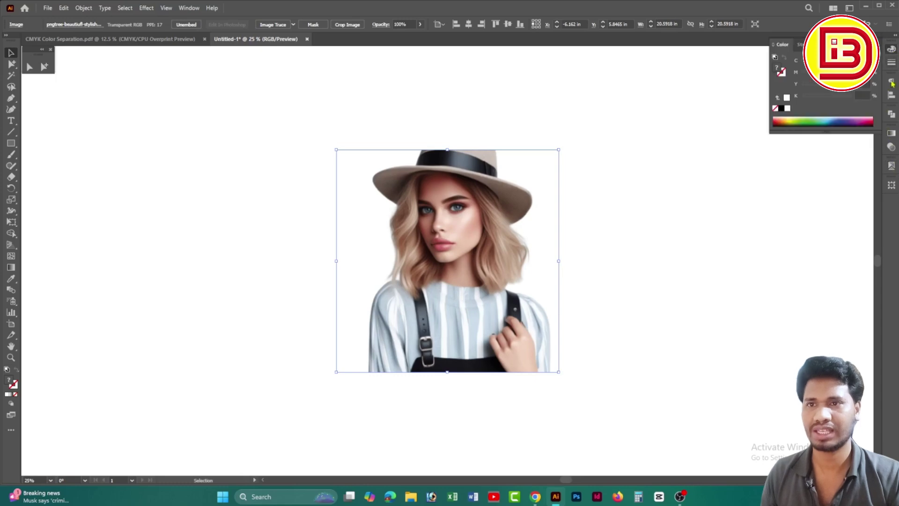
Step: Draw a rectangle about 17.6 × 3.0 in at the portrait's upper right and fill it with RGB cyan 38FFFF
click(654, 83)
click(11, 144)
drag(490, 116, 680, 149)
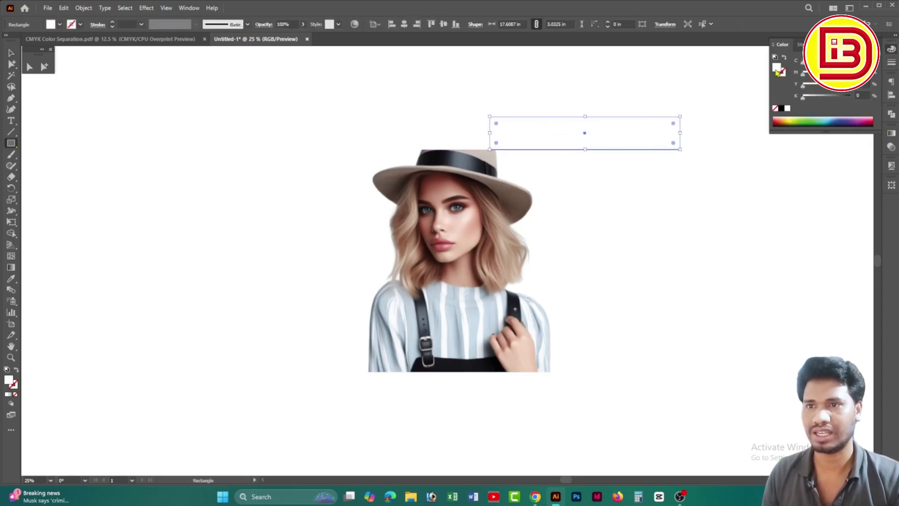
click(874, 44)
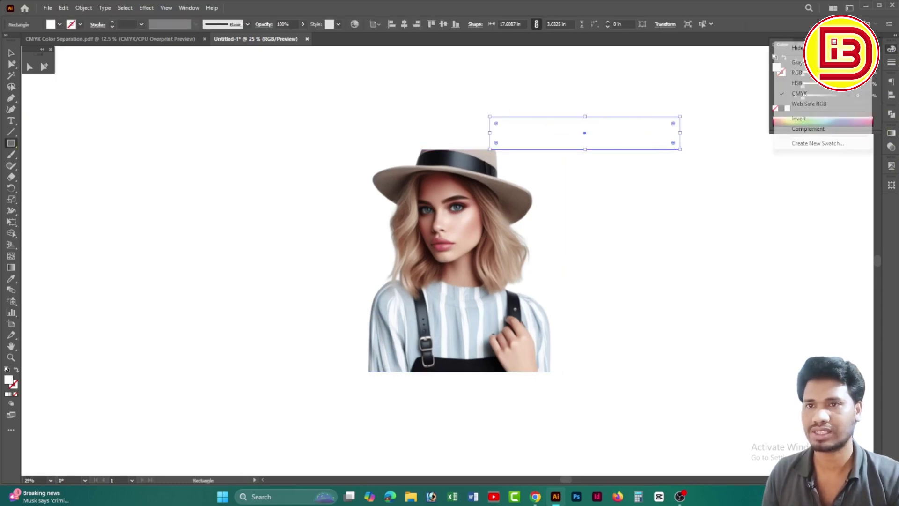
click(797, 72)
click(817, 60)
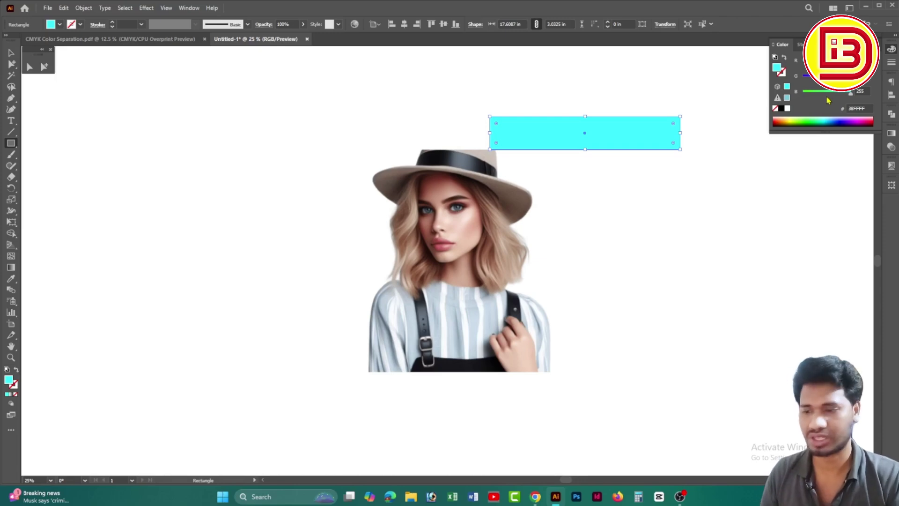
Step: Close the untitled document without saving and deselect the portrait in the color separation file using the Selection tool
key(ctrl+w)
key(n)
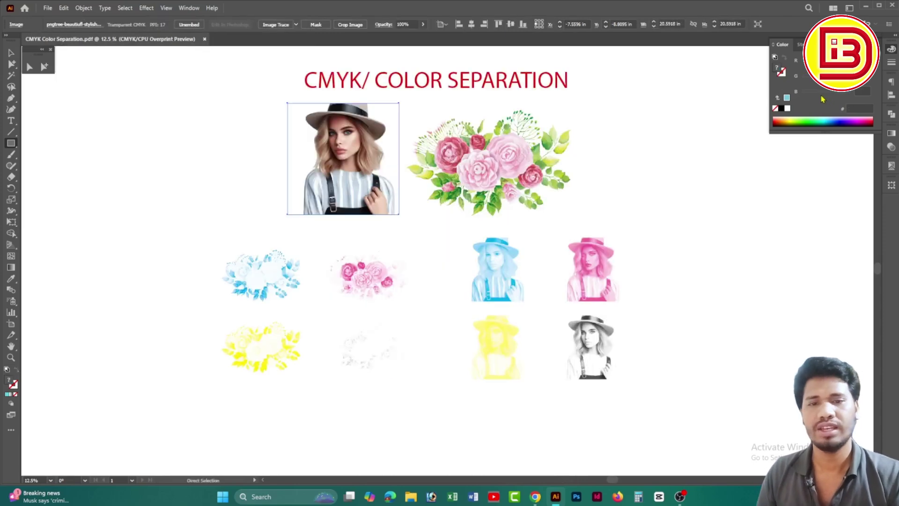
click(29, 66)
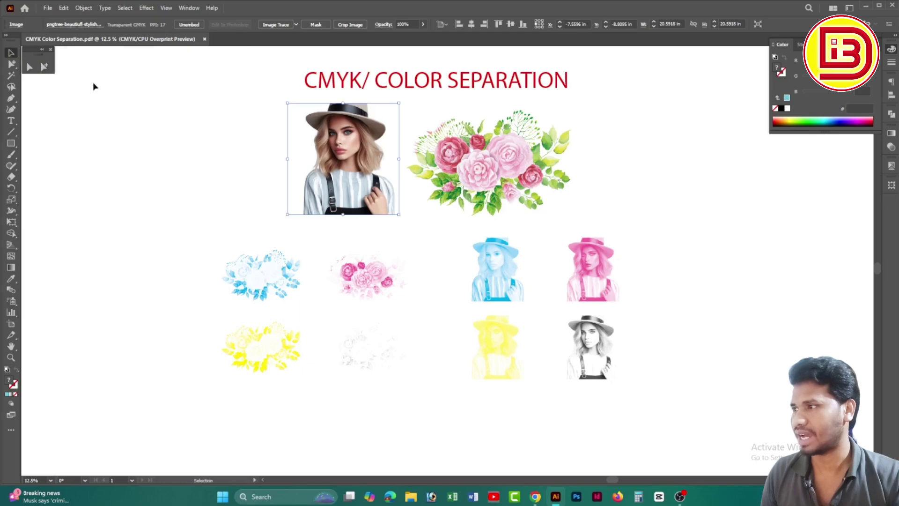
click(98, 86)
drag(176, 142, 694, 173)
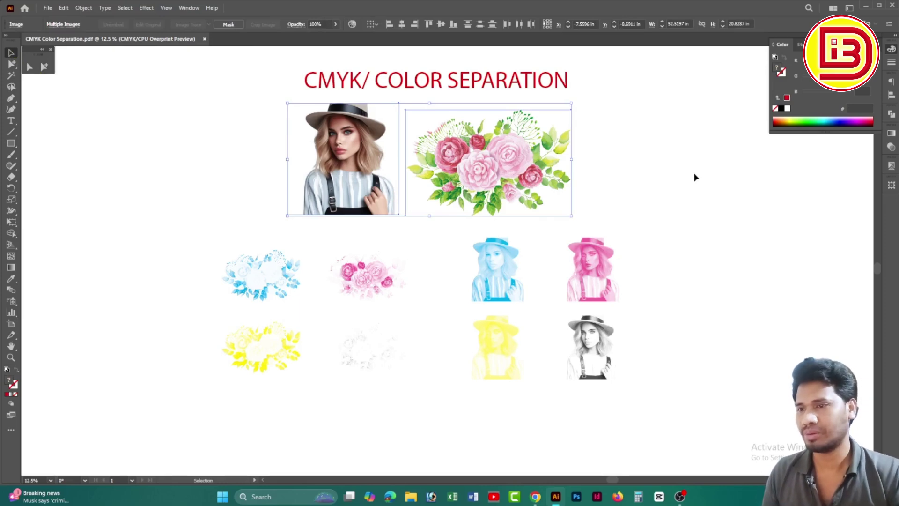
click(330, 276)
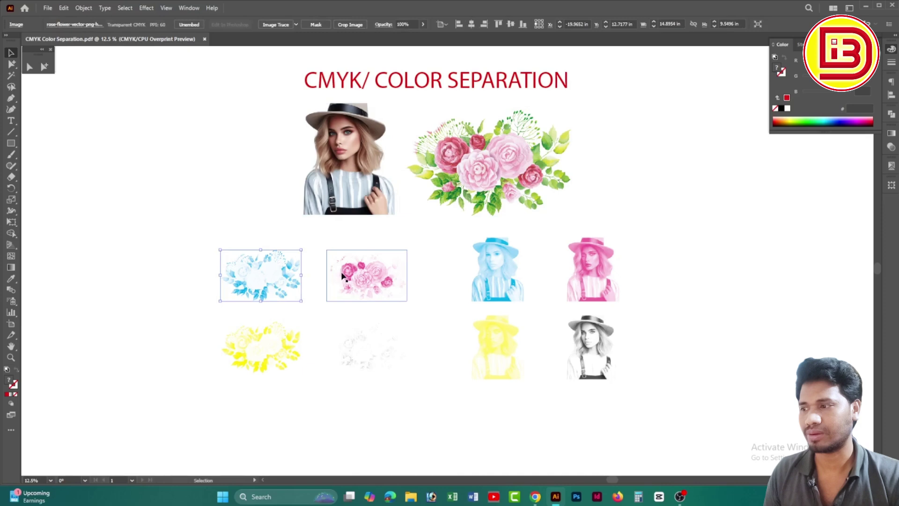
click(280, 322)
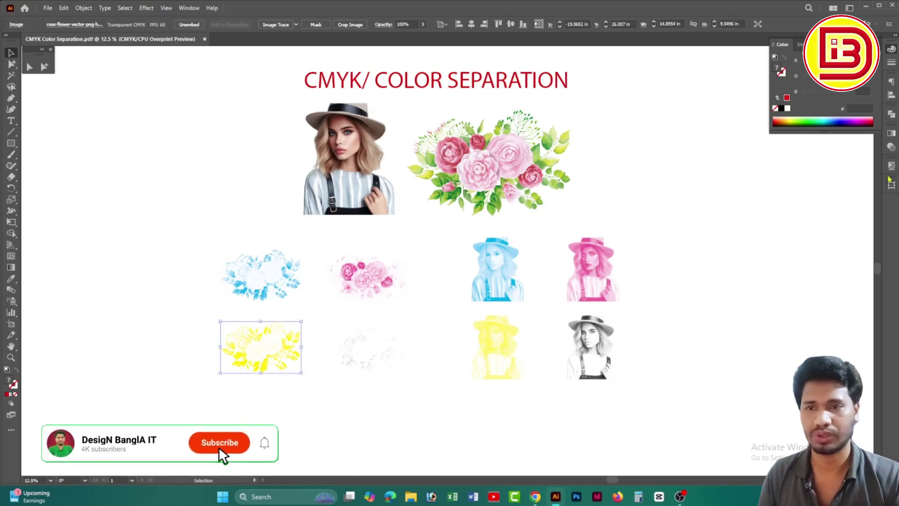
Step: Show the Separations Preview for the CMYK document and compare the artwork with the Cyan plate hidden and shown
click(890, 183)
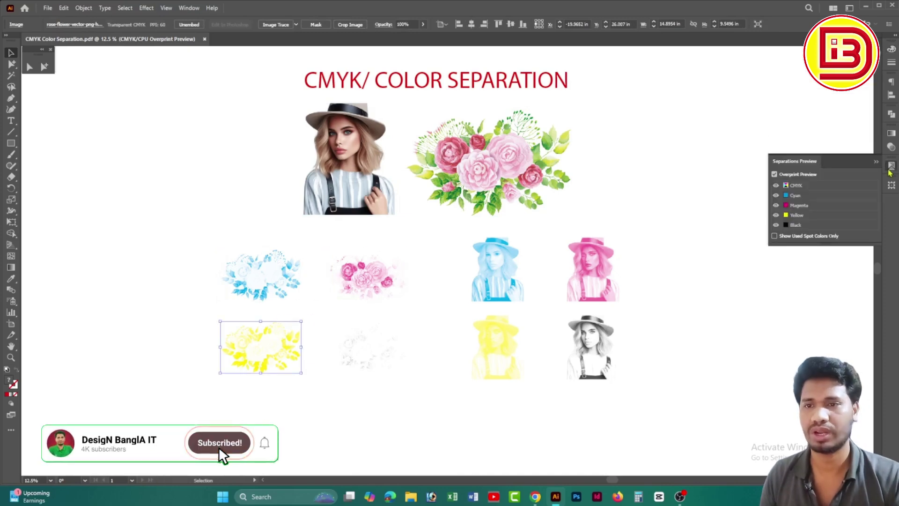
click(776, 196)
click(776, 196)
click(776, 196)
click(775, 196)
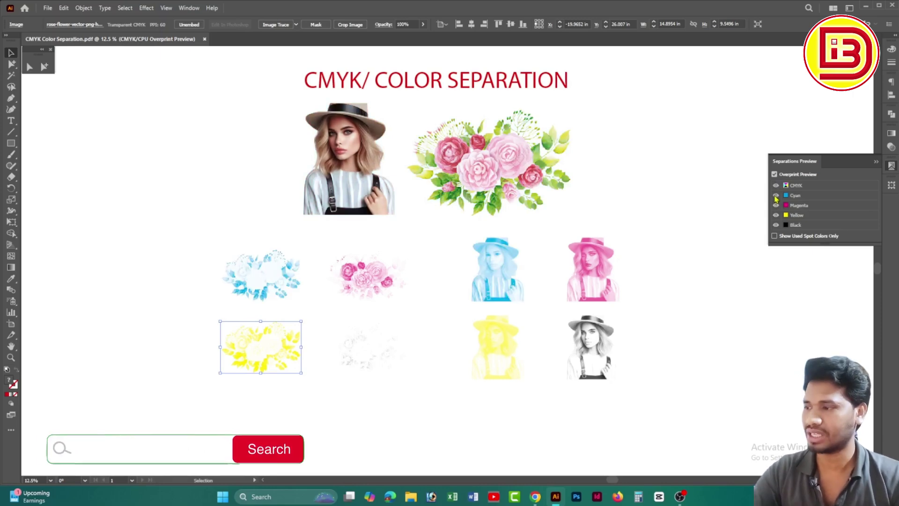
click(775, 196)
click(776, 196)
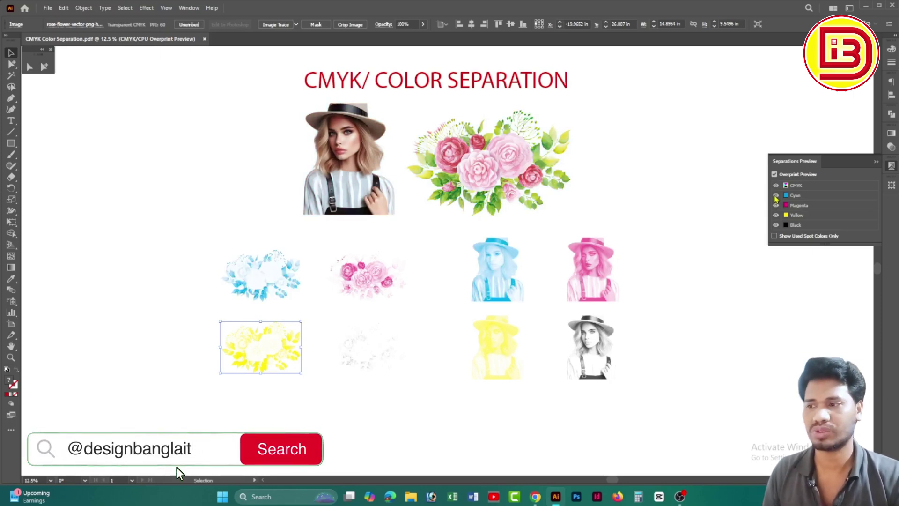
click(776, 196)
click(775, 196)
Step: Compare the artwork with the Magenta, Black and Yellow plates hidden one at a time, restore all plates and deselect the artwork
click(776, 206)
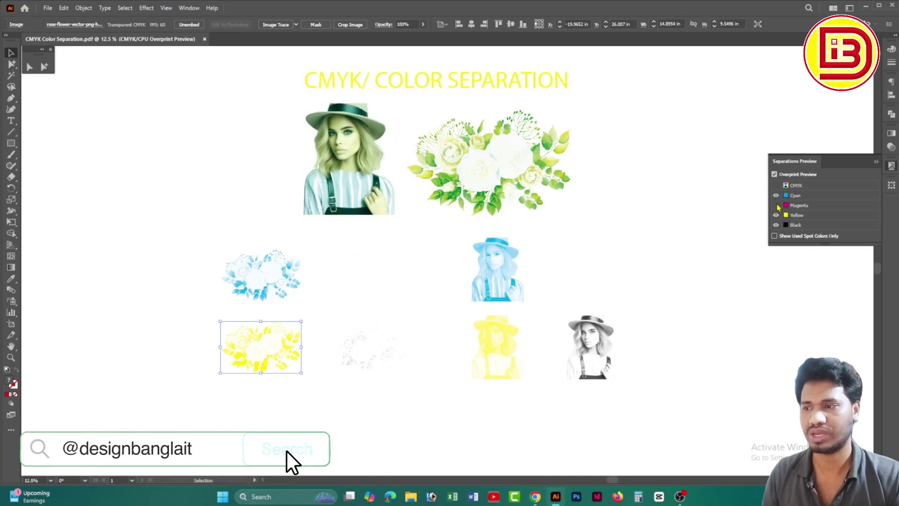
click(776, 205)
click(776, 225)
click(775, 225)
click(776, 225)
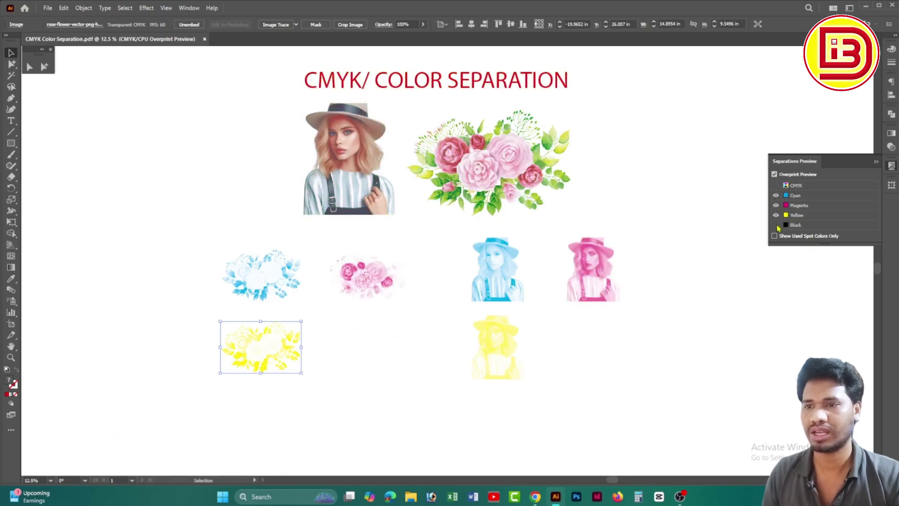
click(776, 226)
click(775, 215)
click(776, 215)
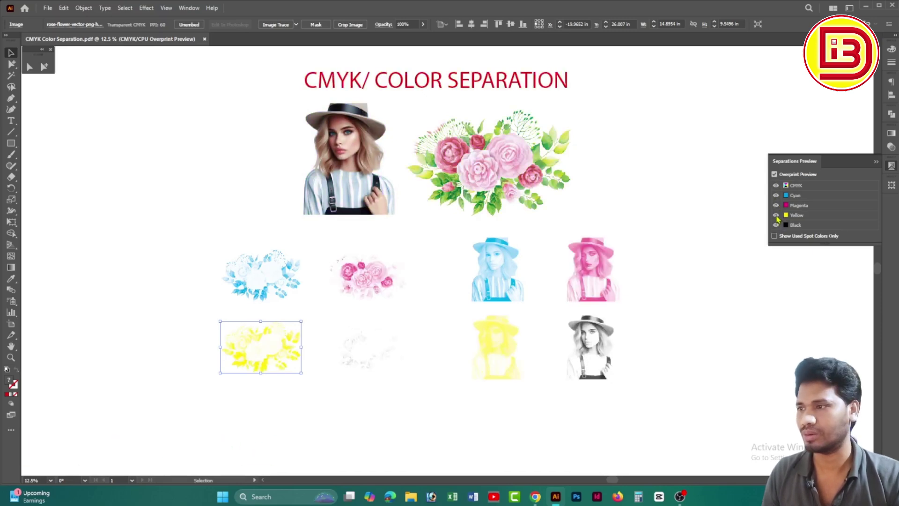
click(706, 154)
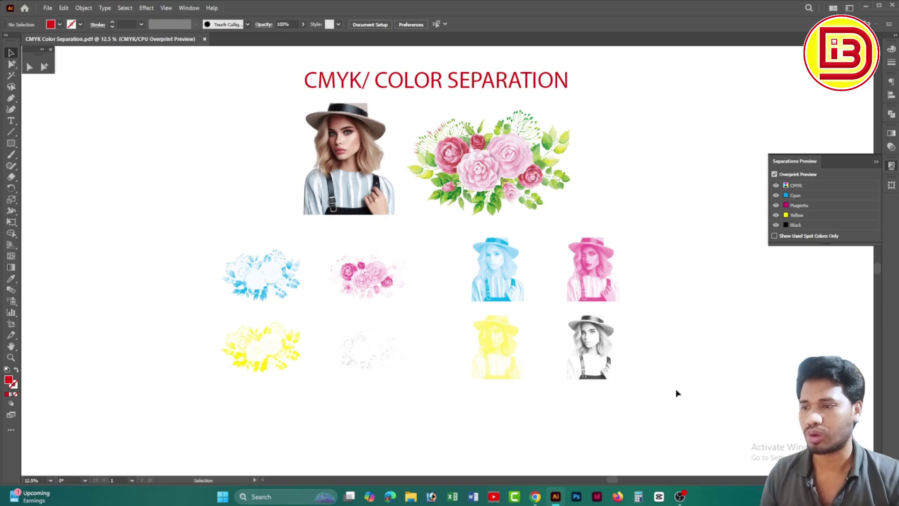
drag(711, 437, 197, 133)
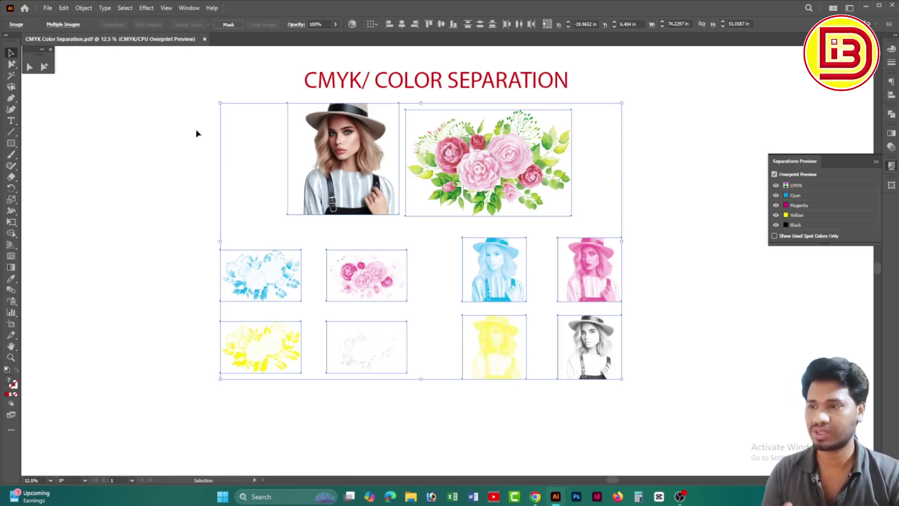
click(644, 181)
key(z)
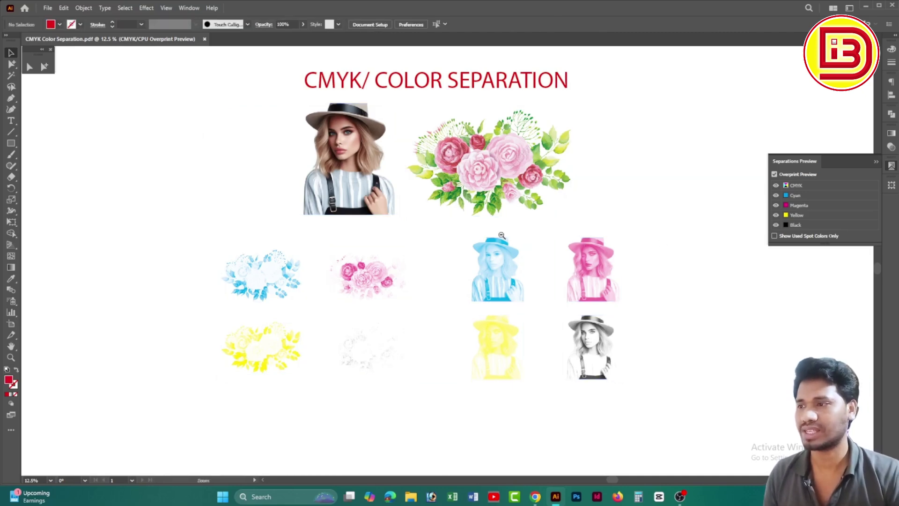
alt+click(501, 235)
drag(194, 72, 761, 333)
drag(522, 251, 542, 181)
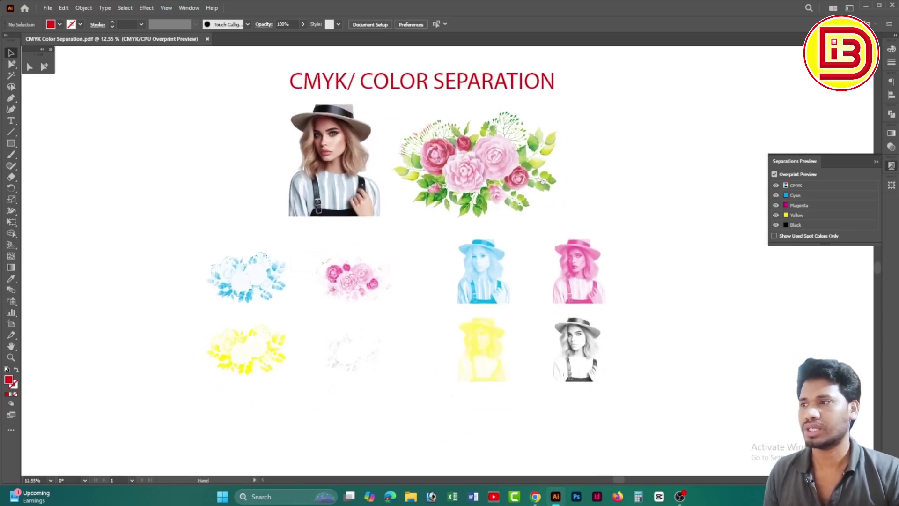
key(v)
drag(656, 69, 397, 81)
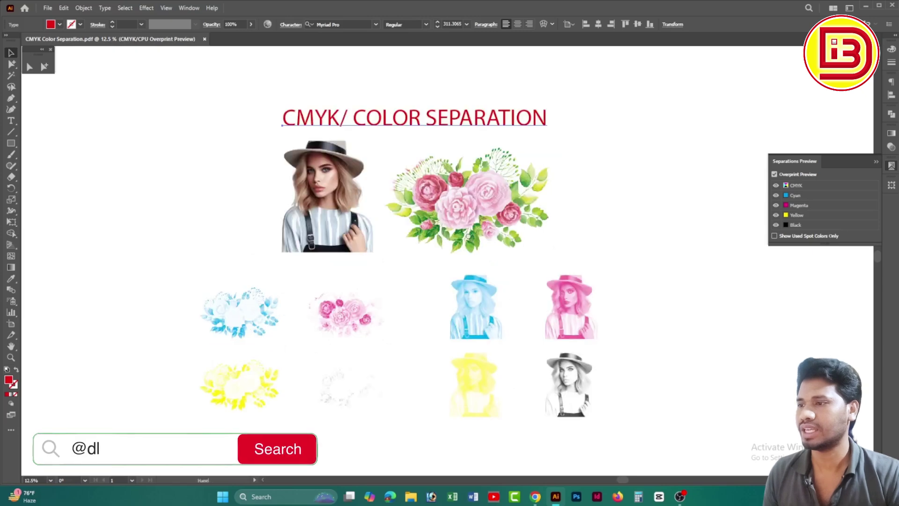
Step: Delete the eight separated single-color copies below the original portrait and flower images
key(ctrl+0)
drag(619, 199, 366, 178)
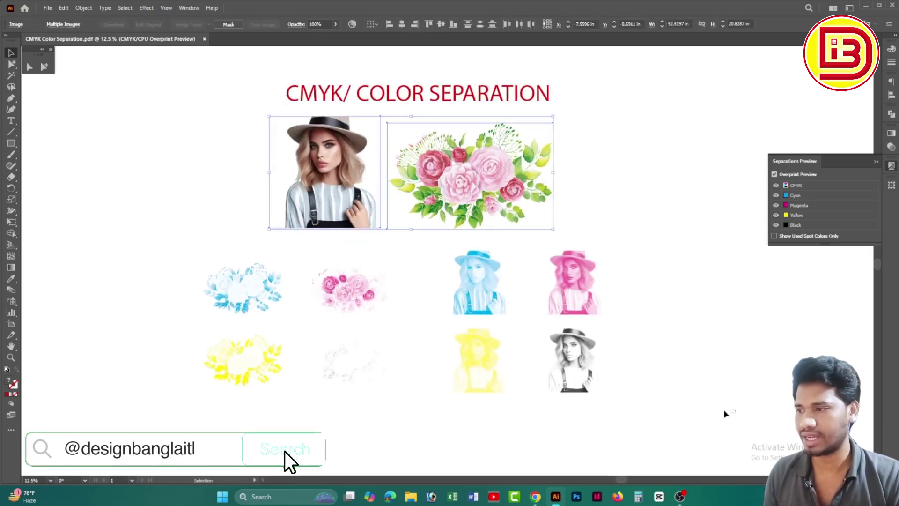
drag(736, 412, 234, 298)
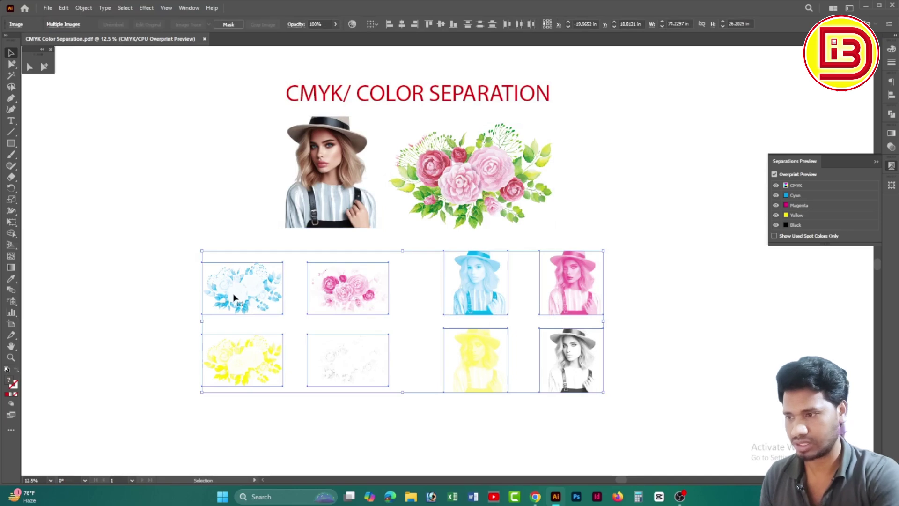
key(Delete)
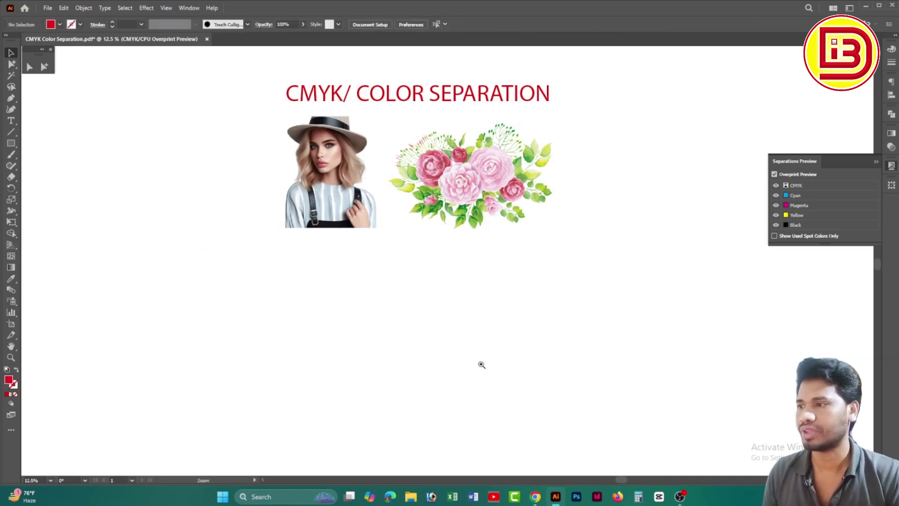
Step: Duplicate the portrait below the originals as four smaller copies arranged in a 2×2 grid
key(ctrl+minus)
scroll(509, 213, right, 2)
click(427, 138)
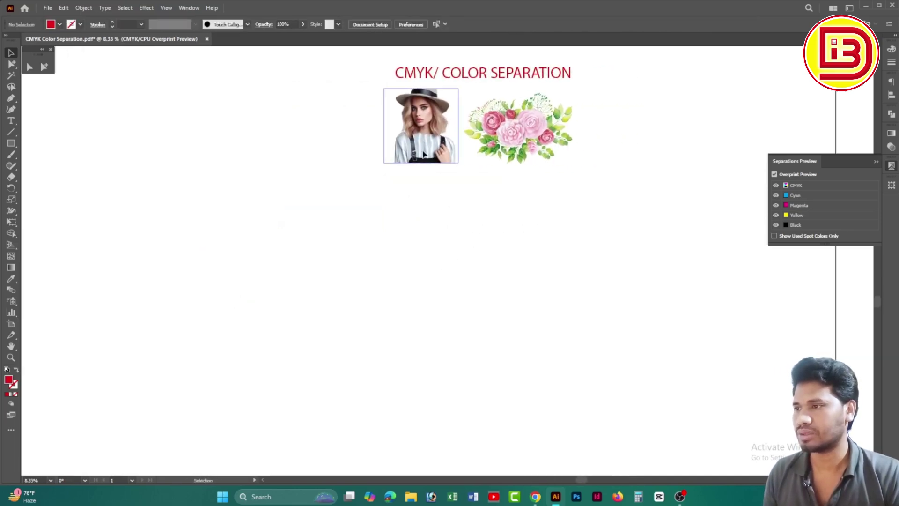
drag(427, 137, 476, 241)
drag(524, 283, 363, 318)
click(564, 261)
Step: Duplicate the flower image as four slightly smaller copies in a 2×2 grid beside the portrait copies
drag(517, 140, 685, 240)
drag(707, 287, 599, 243)
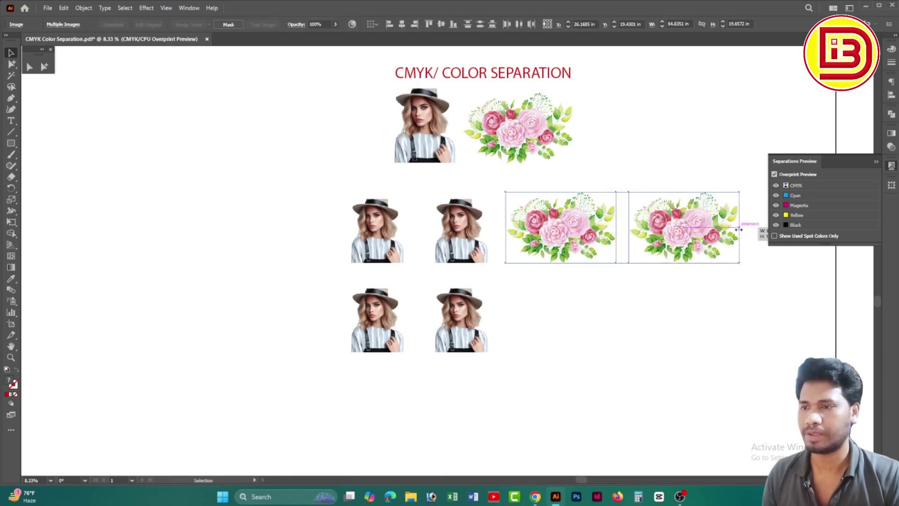
drag(738, 227, 676, 327)
click(653, 368)
drag(654, 368, 613, 351)
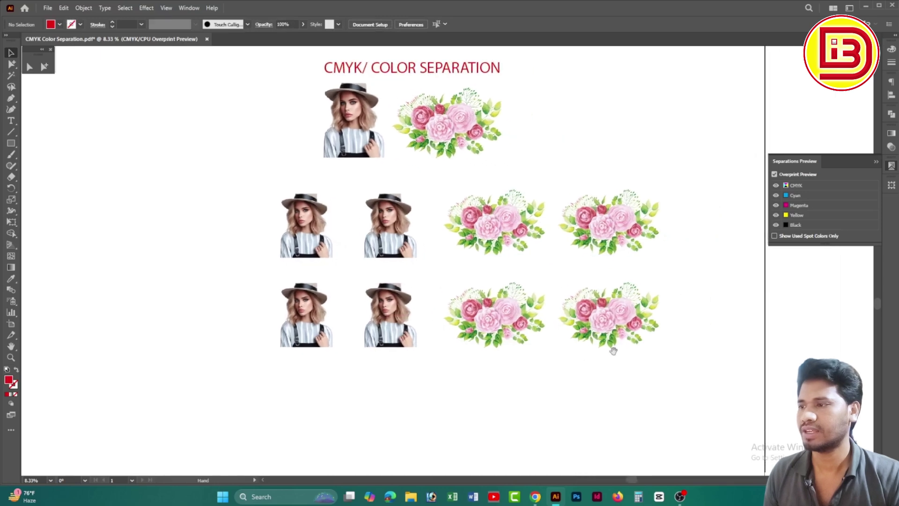
Step: Reposition the portrait grid and the flower grid side by side so they sit balanced beneath the original images
drag(229, 211, 424, 356)
drag(383, 331, 309, 330)
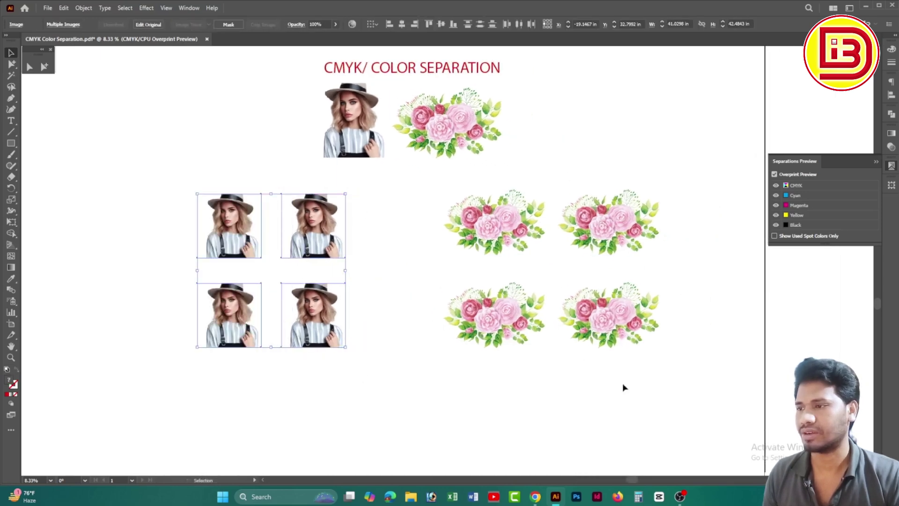
drag(628, 358, 431, 222)
drag(181, 202, 369, 349)
drag(323, 333, 346, 333)
click(482, 395)
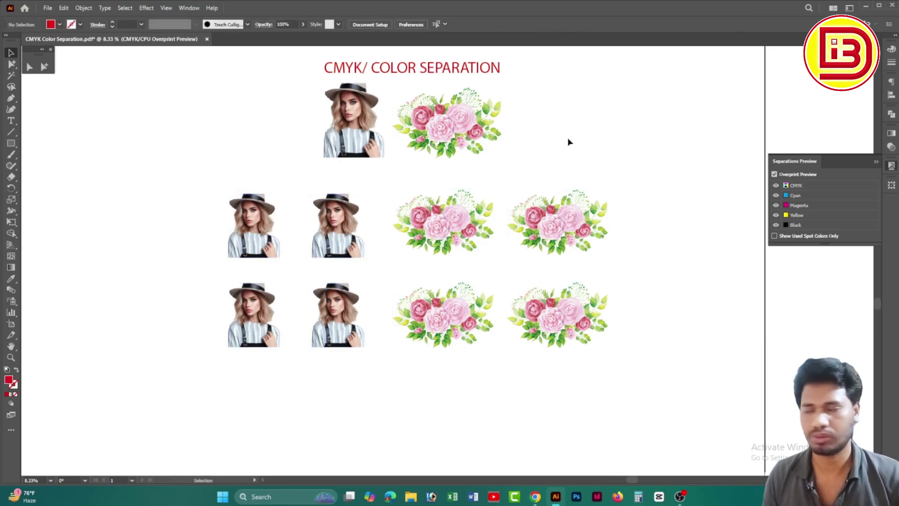
click(246, 223)
shift+click(449, 226)
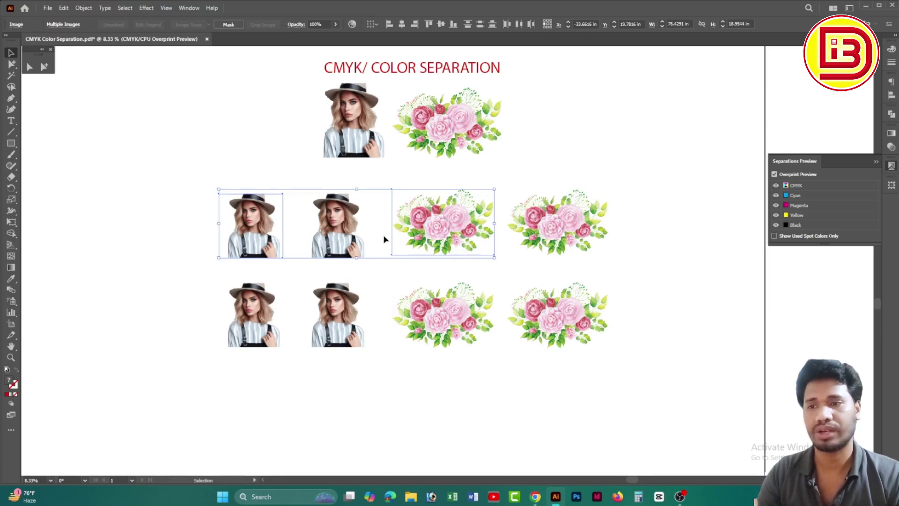
click(594, 141)
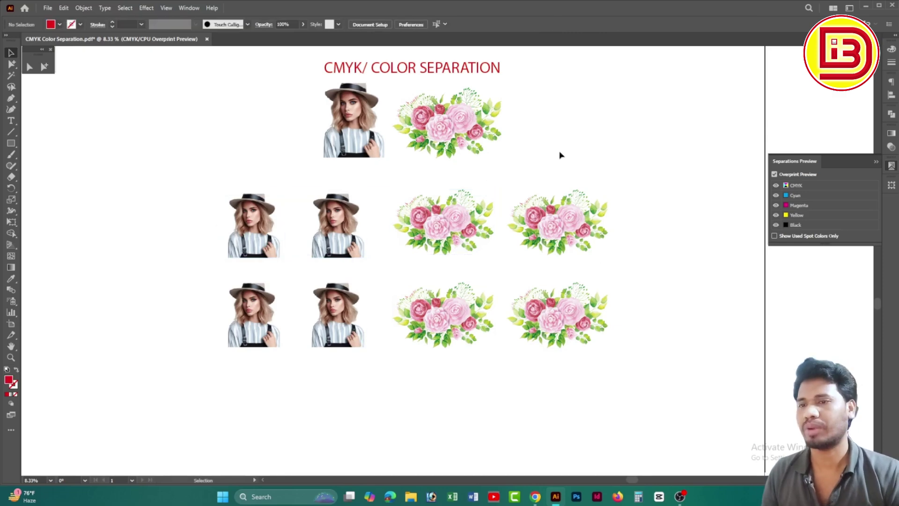
Step: Compare all the portrait and flower copies with the Cyan plate hidden and shown in the Separations Preview
click(775, 196)
click(776, 195)
click(777, 196)
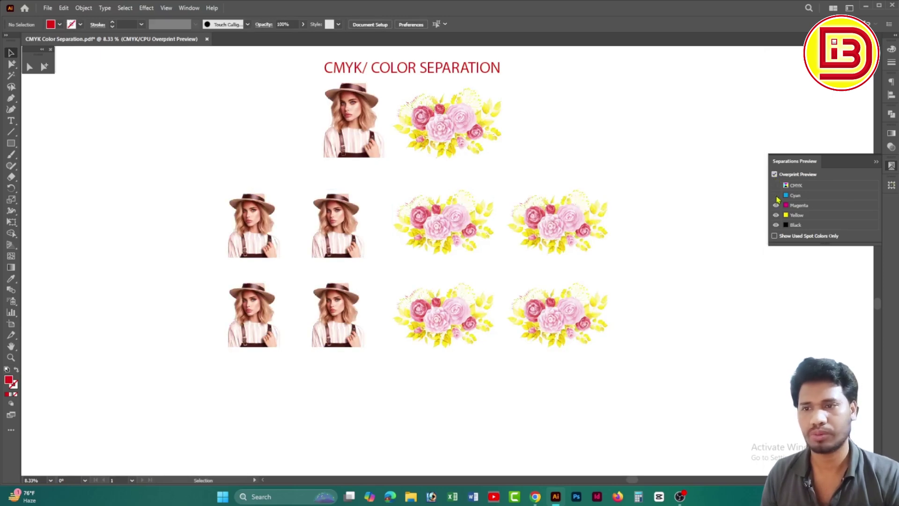
click(776, 197)
click(776, 196)
click(776, 197)
click(776, 196)
click(776, 197)
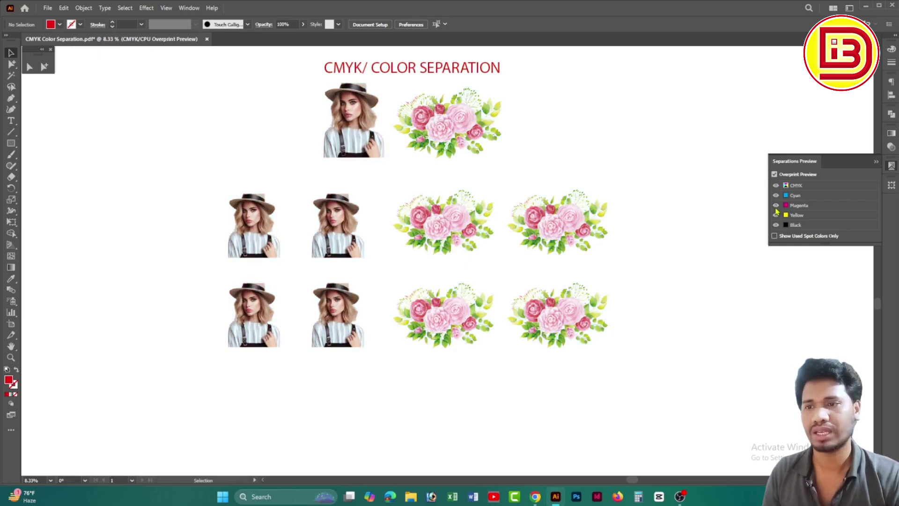
Step: Check how the Magenta, Yellow and Black plates affect the copies by switching their visibility
click(776, 207)
click(776, 206)
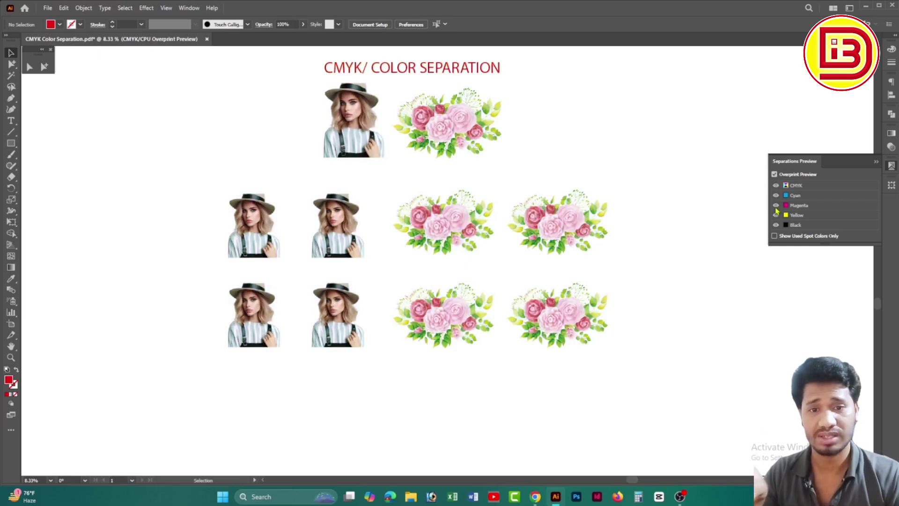
click(776, 207)
click(776, 206)
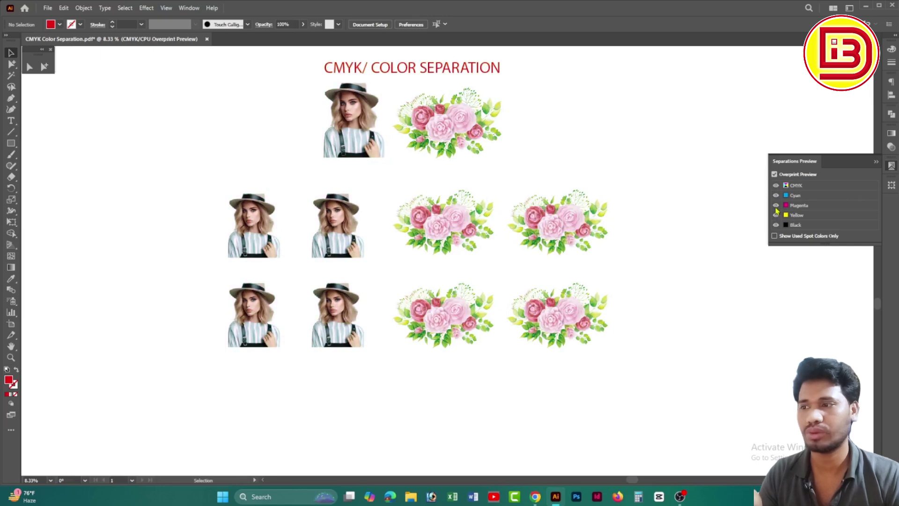
click(775, 215)
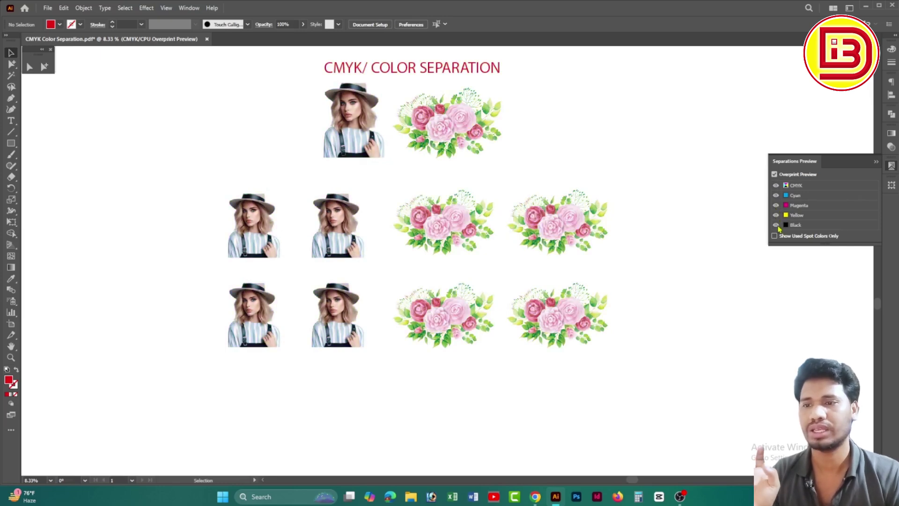
click(775, 225)
Step: Preview the Cyan, Magenta, Yellow and Black plates each on its own, then restore the full CMYK view
click(776, 206)
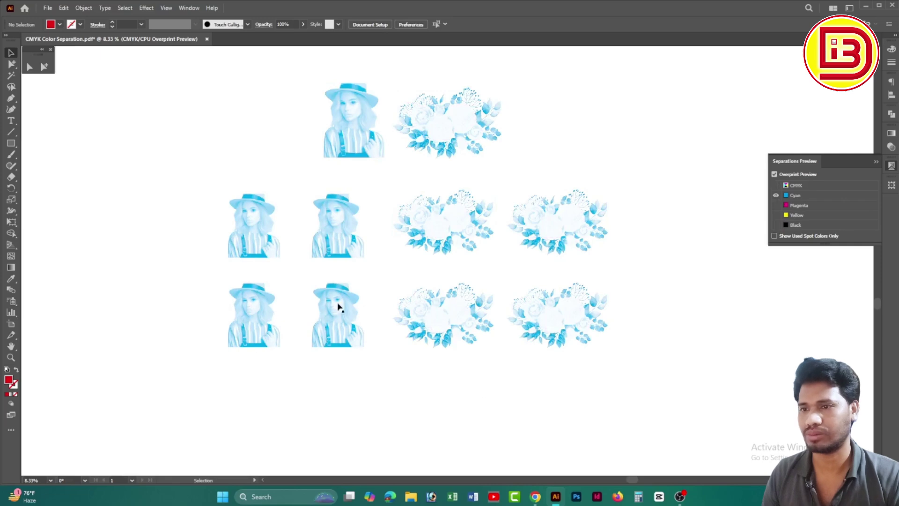
click(776, 206)
click(776, 196)
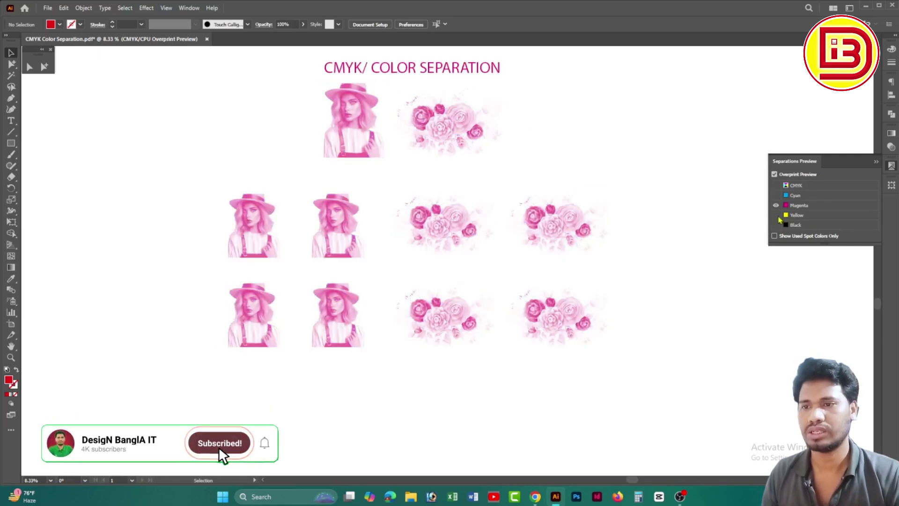
click(776, 215)
click(776, 205)
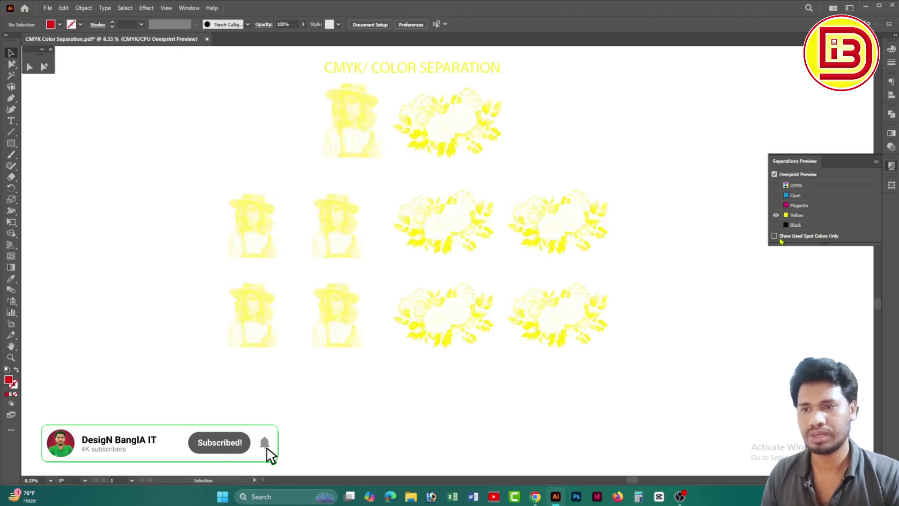
click(776, 225)
click(776, 215)
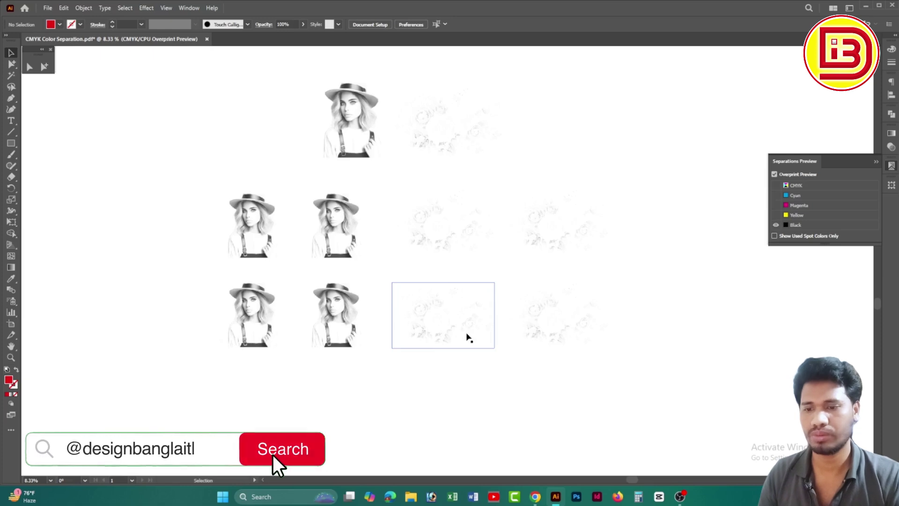
click(776, 186)
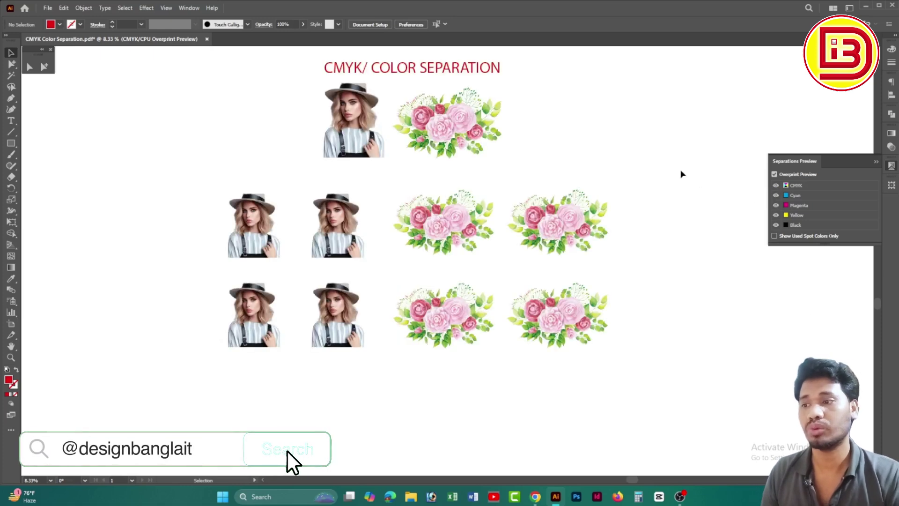
Step: Open Adjust Color Balance for the first portrait and first flower copy of the upper row, keeping CMYK mode and enabling Convert
click(585, 225)
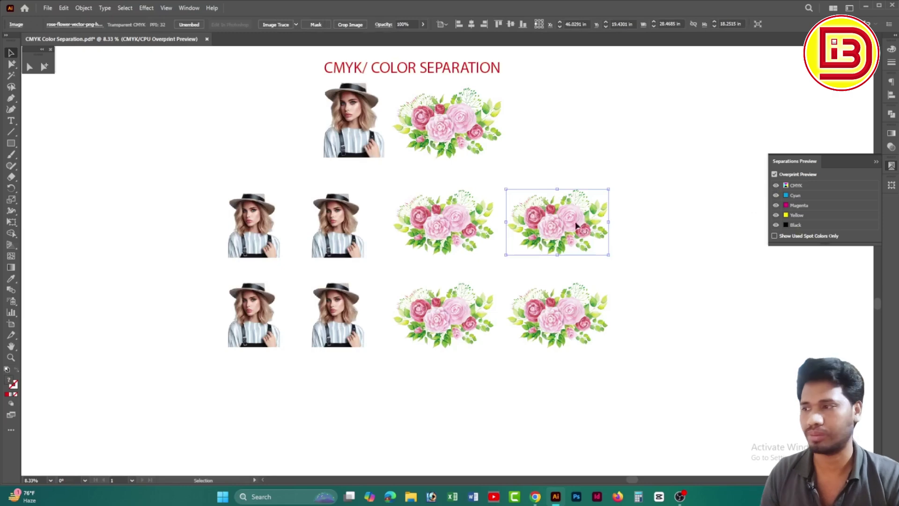
click(252, 229)
shift+click(452, 238)
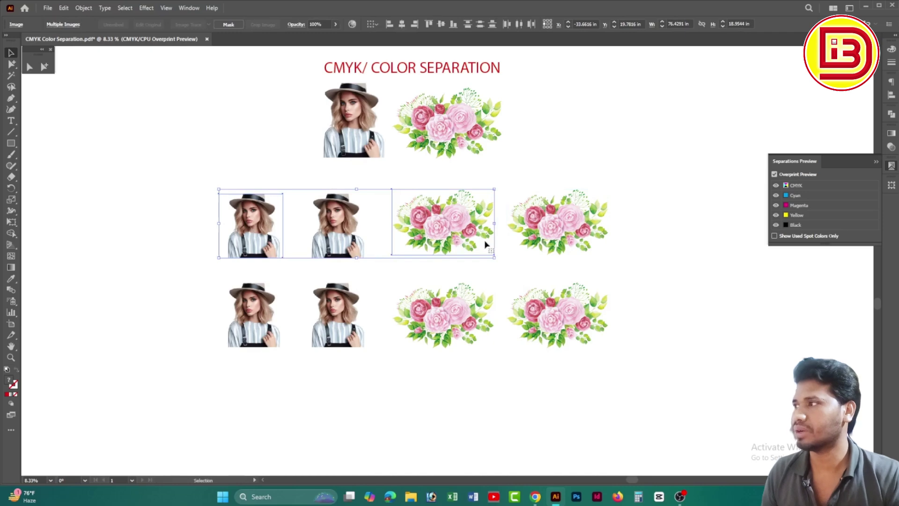
click(63, 9)
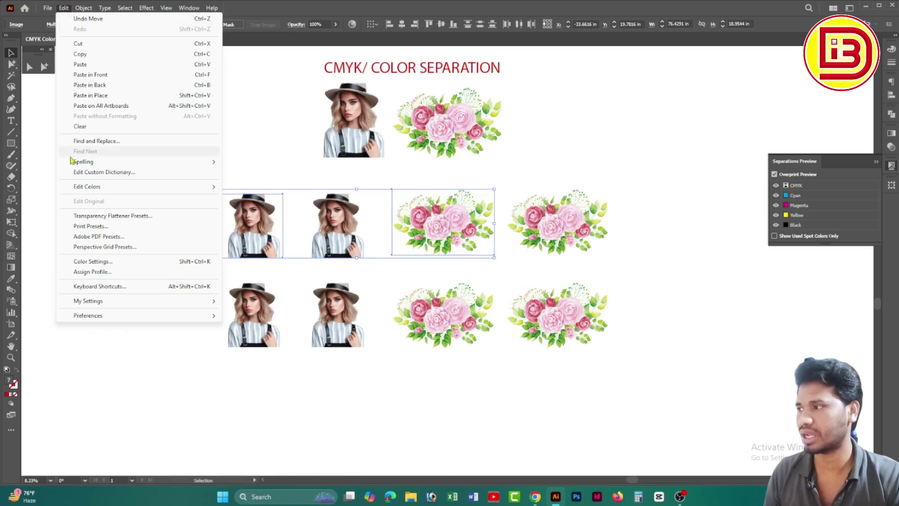
mouse_move(94, 190)
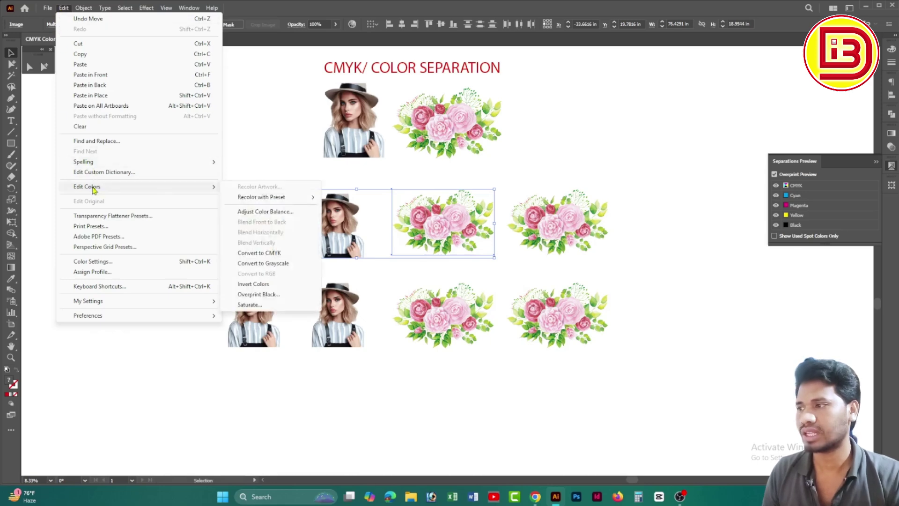
click(264, 211)
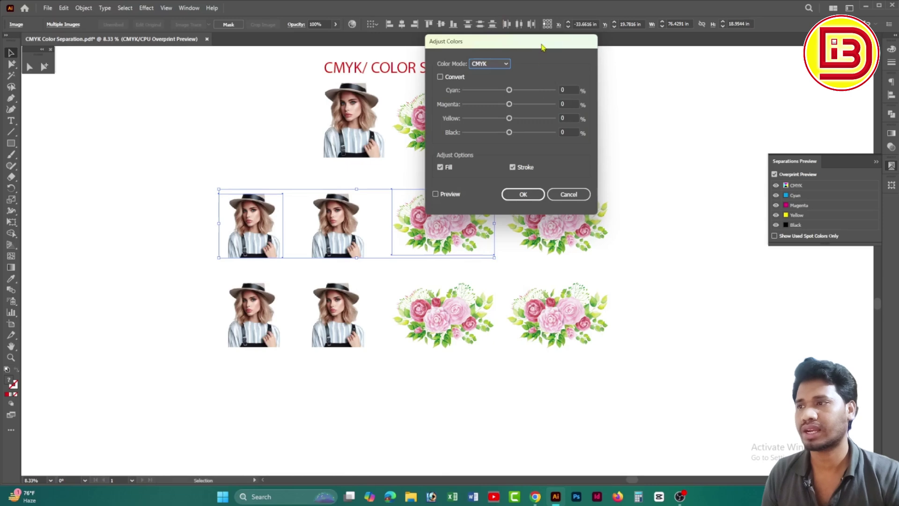
drag(542, 47, 634, 130)
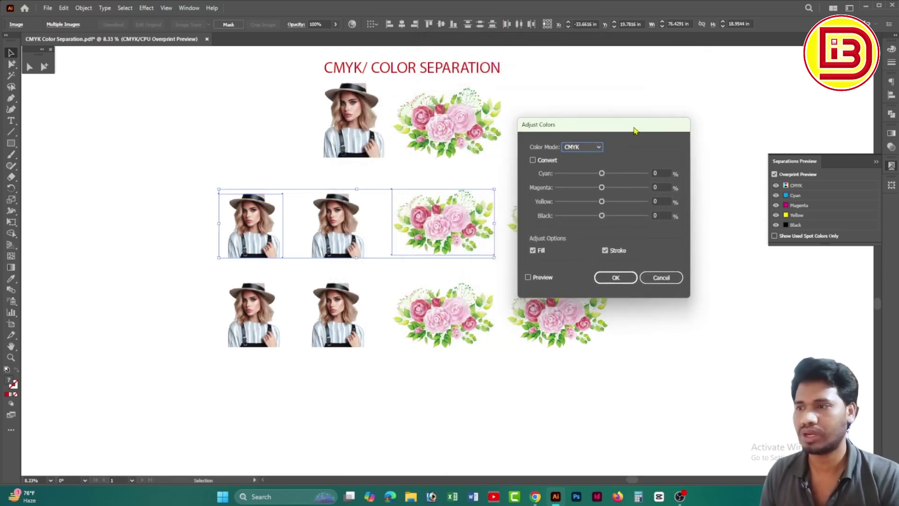
click(598, 147)
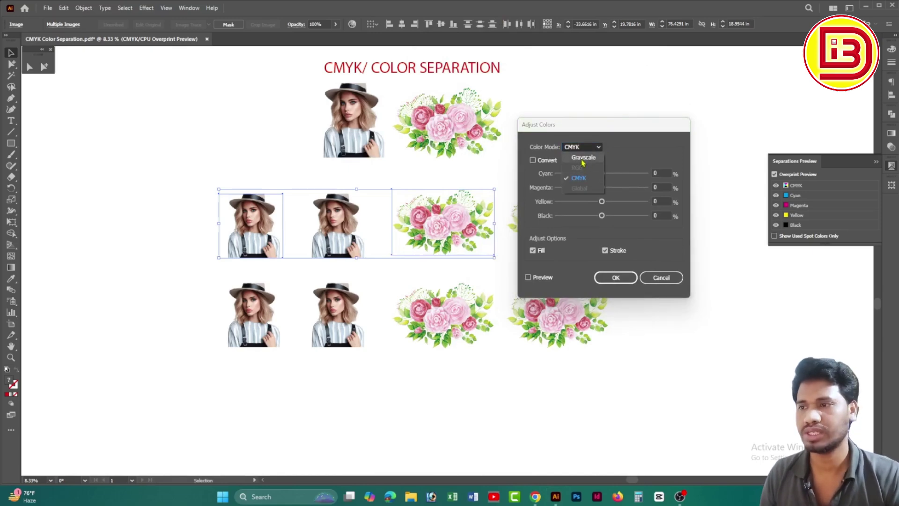
click(581, 178)
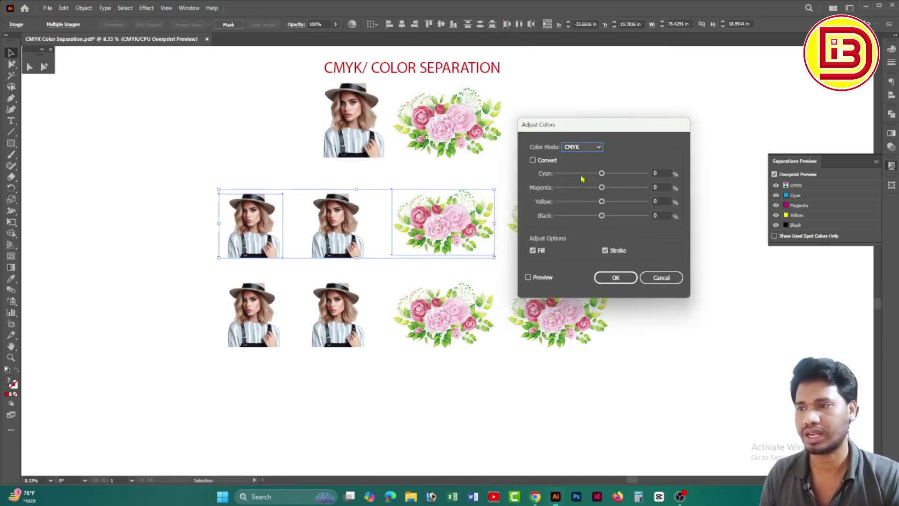
click(533, 161)
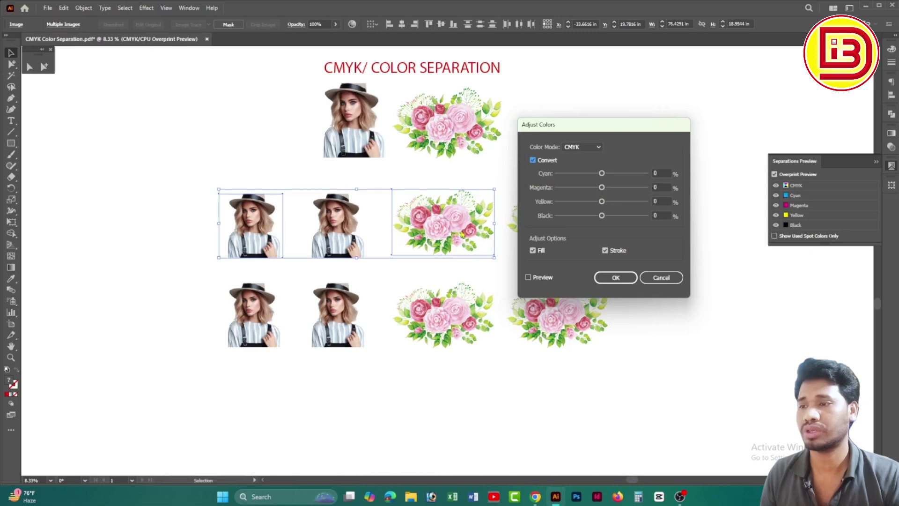
Step: Set Magenta, Yellow and Black to -100% with Preview on, and apply it to make the two selected copies cyan-only
drag(602, 188, 539, 191)
drag(602, 202, 556, 218)
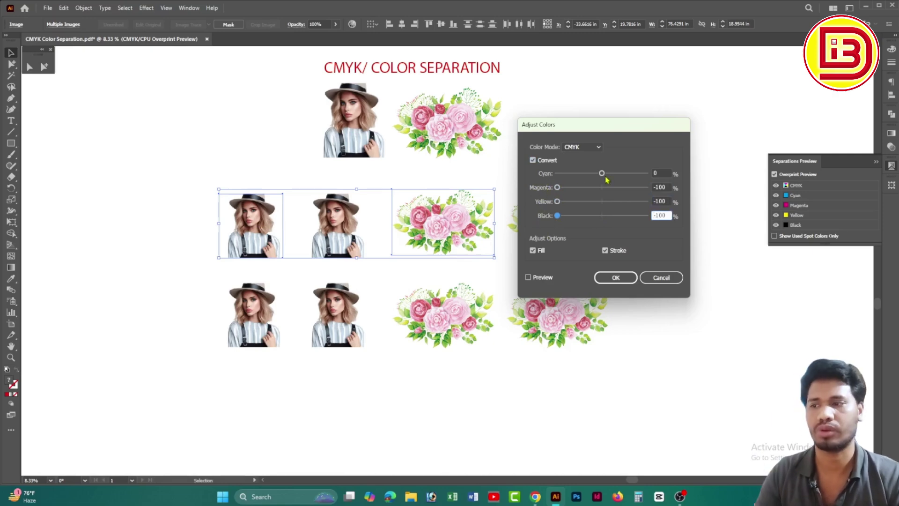
click(528, 277)
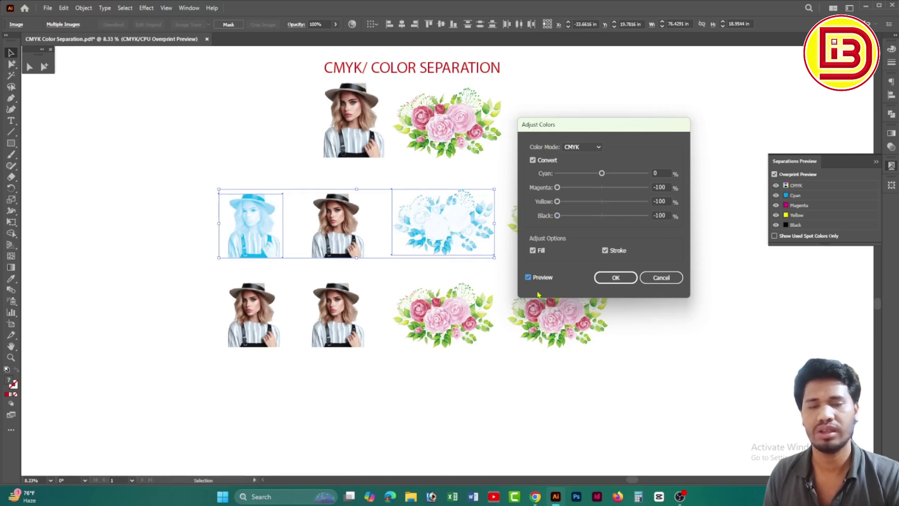
click(617, 278)
click(823, 261)
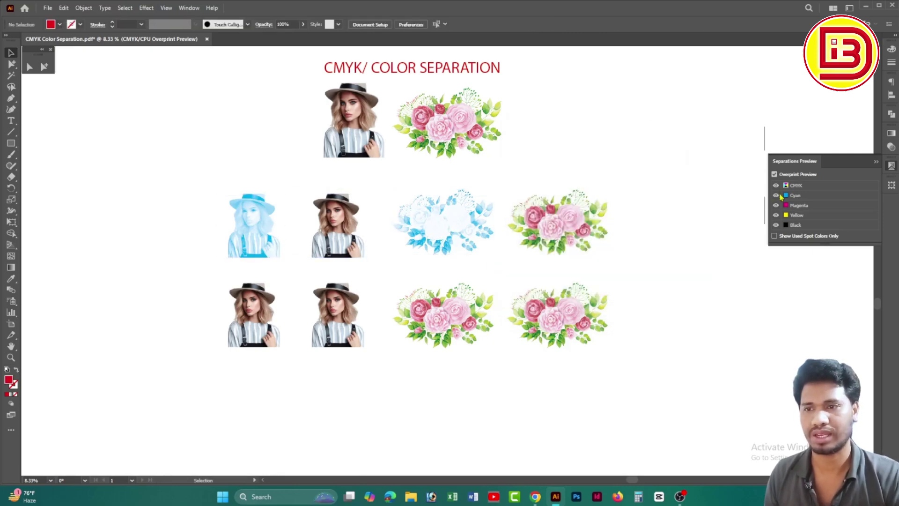
Step: Check the cyan-only portrait and flower by repeatedly hiding and showing the Cyan plate in the Separations Preview
click(776, 197)
click(775, 197)
click(776, 197)
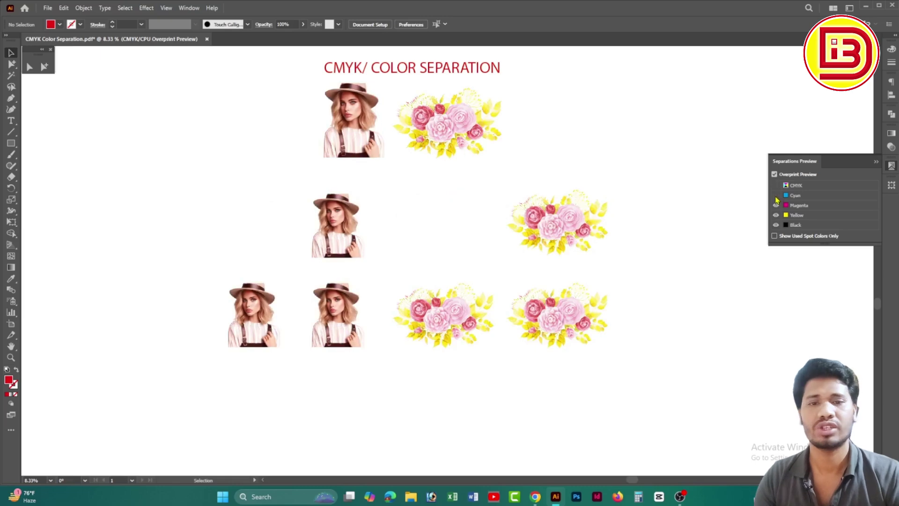
click(775, 196)
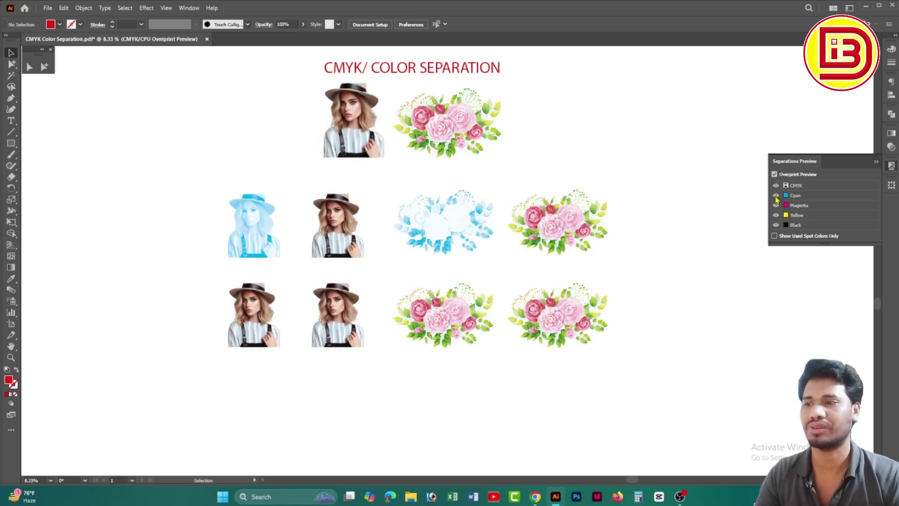
click(776, 197)
click(775, 196)
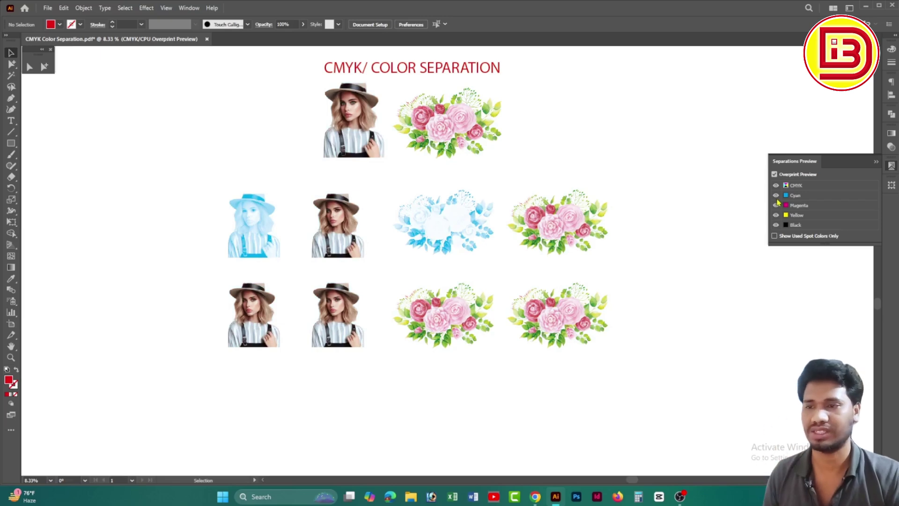
Step: Make the upper row's second portrait and second flower magenta-only by adjusting Cyan, Yellow and Black to -100% with Convert enabled
click(344, 241)
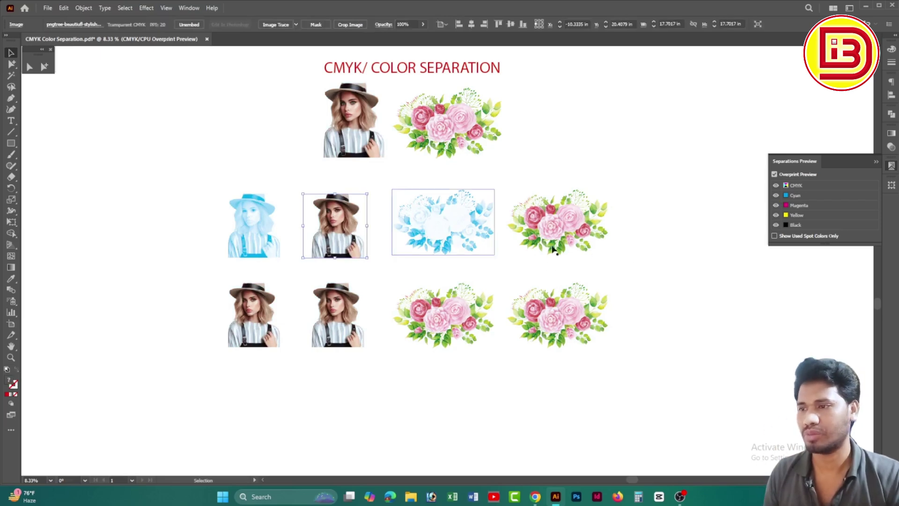
shift+click(579, 228)
click(64, 8)
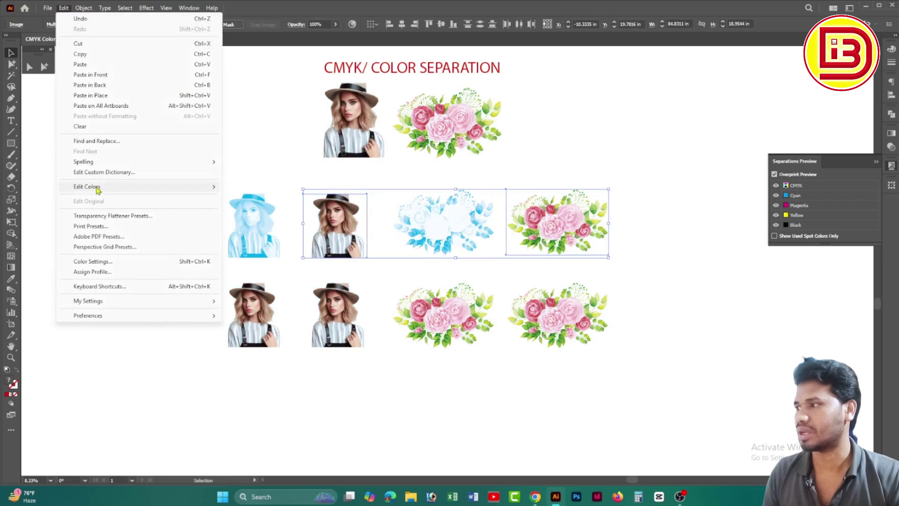
mouse_move(98, 188)
click(280, 212)
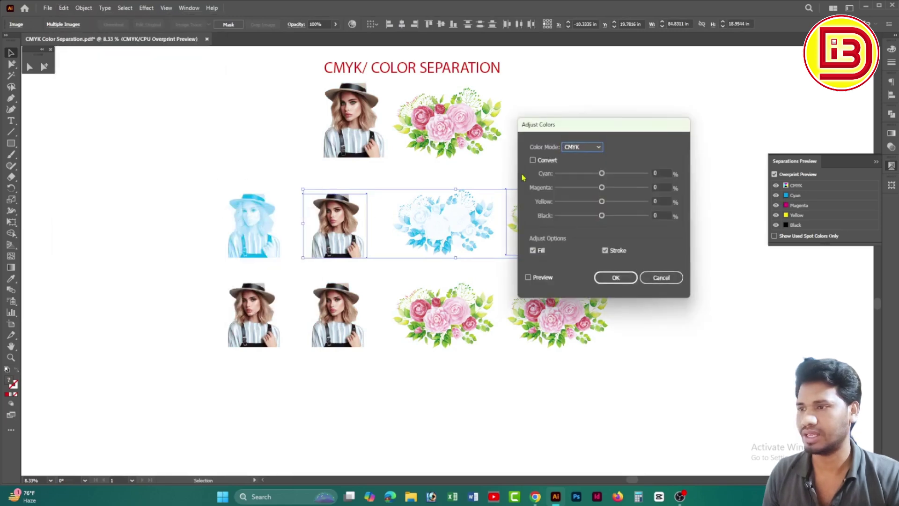
click(532, 160)
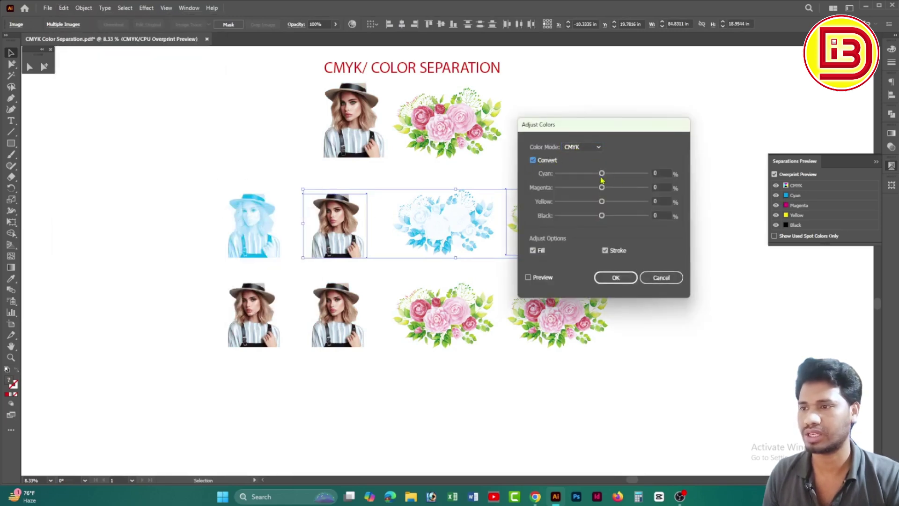
drag(601, 174, 557, 174)
drag(598, 202, 556, 217)
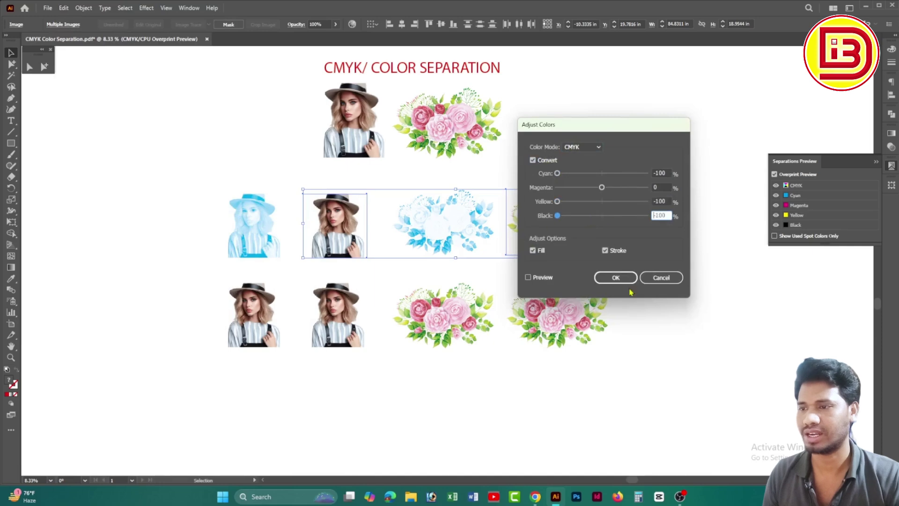
click(616, 278)
click(668, 183)
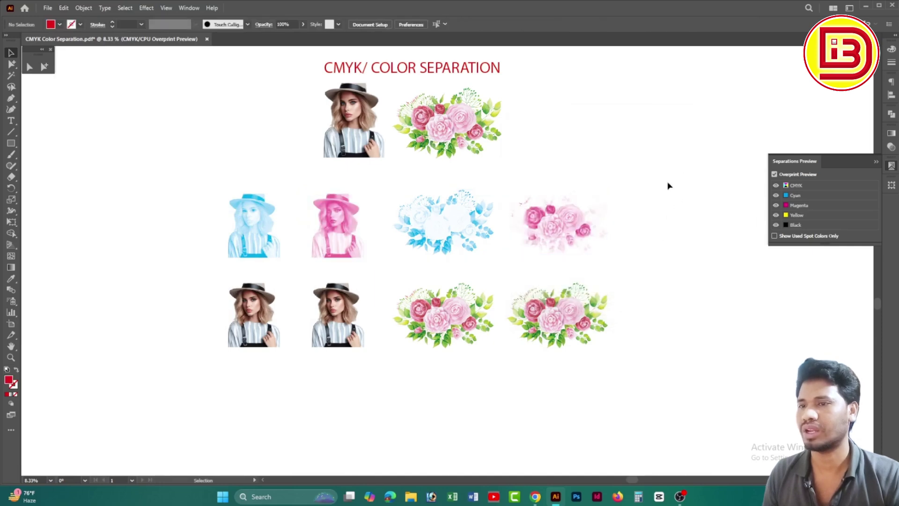
Step: Check the magenta-only portrait and flower by repeatedly hiding and showing the Magenta plate in the Separations Preview
click(776, 206)
click(776, 206)
click(775, 206)
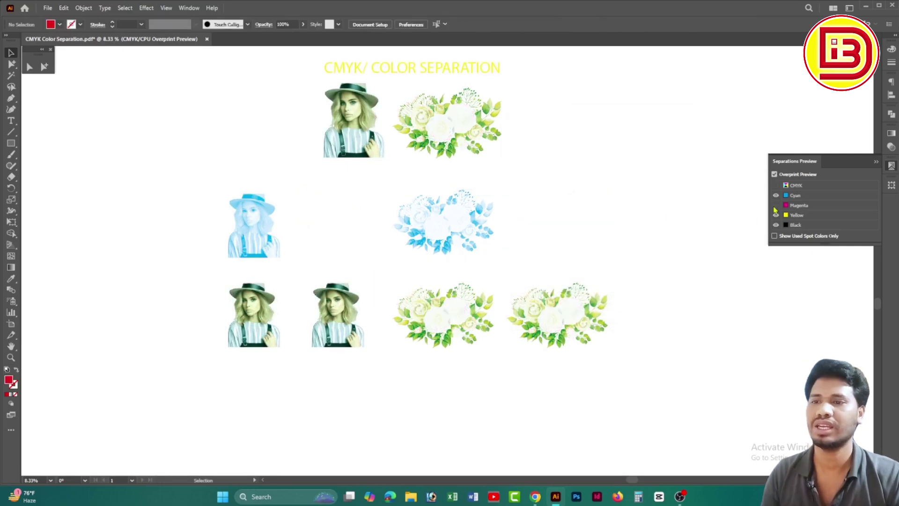
click(776, 206)
click(775, 206)
click(775, 206)
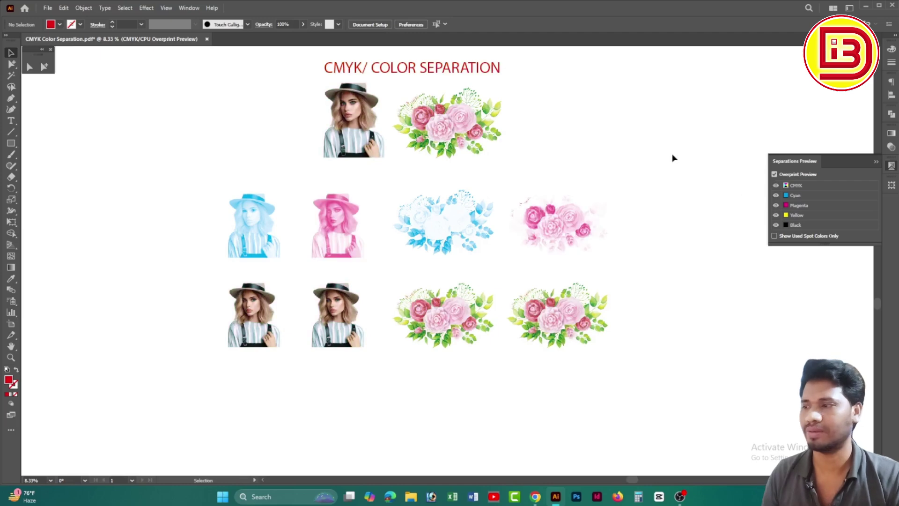
Step: Make the lower row's first portrait and first flower yellow-only by adjusting Cyan, Magenta and Black to -100% with Convert enabled
click(253, 333)
shift+click(471, 336)
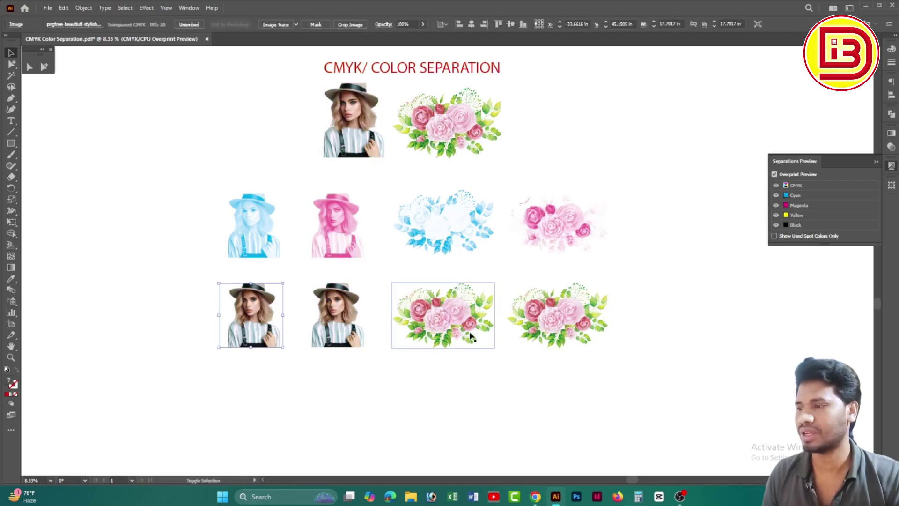
click(63, 8)
mouse_move(92, 186)
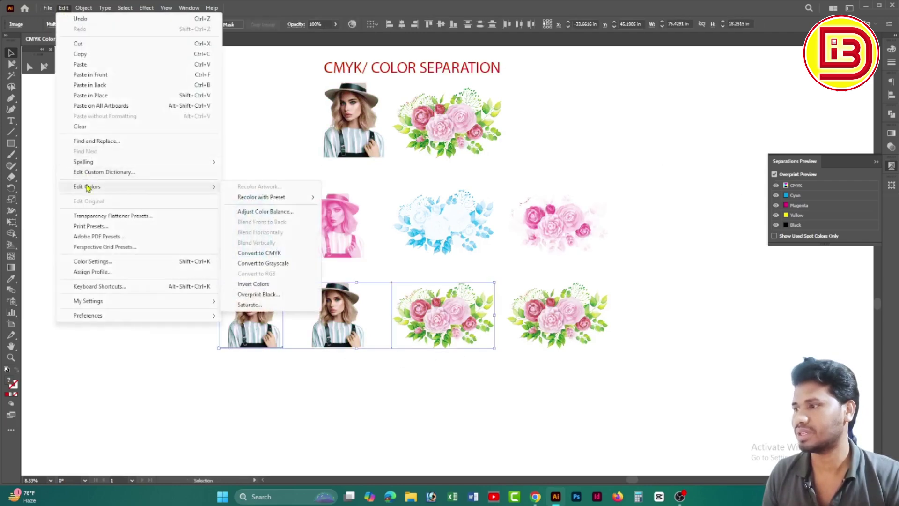
click(284, 213)
click(539, 161)
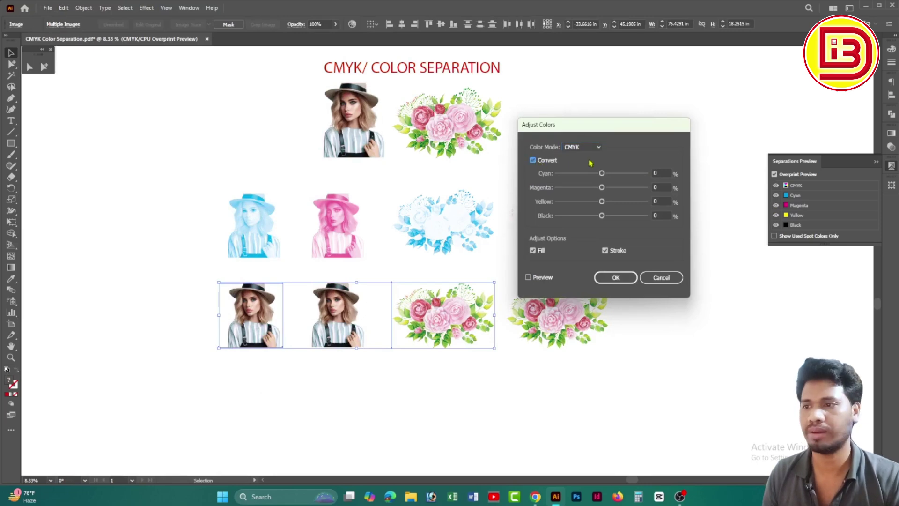
drag(601, 188, 557, 173)
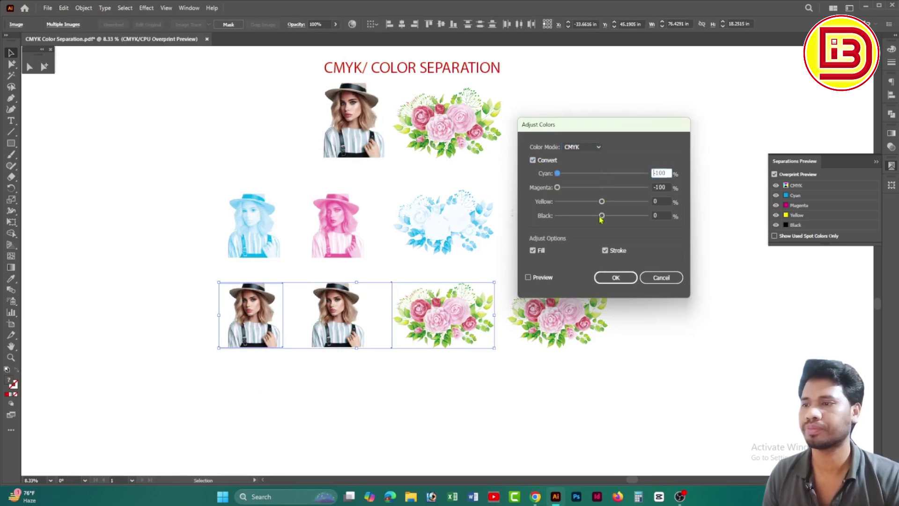
drag(600, 216, 543, 218)
click(615, 278)
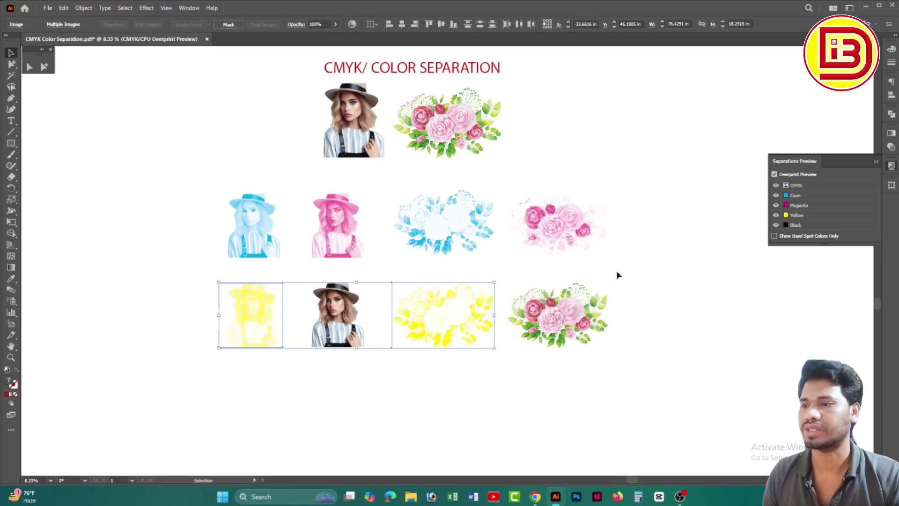
click(642, 217)
Step: Make the lower row's second portrait and second flower black-only by adjusting the color balance of Cyan, Magenta and Yellow to -100%
click(347, 345)
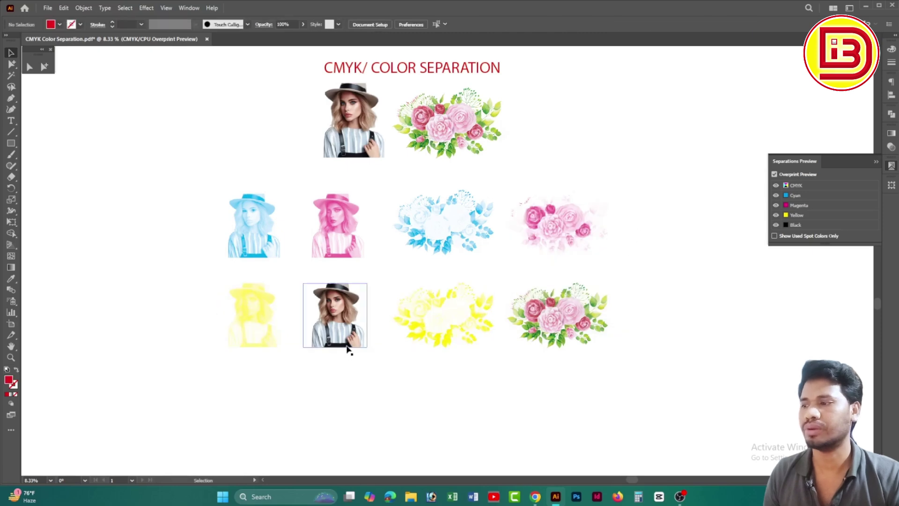
shift+click(568, 344)
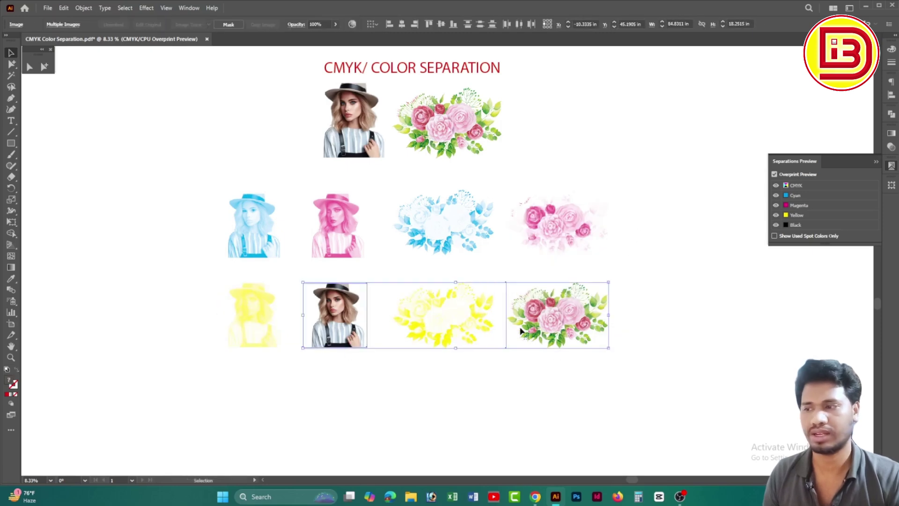
click(66, 11)
mouse_move(117, 186)
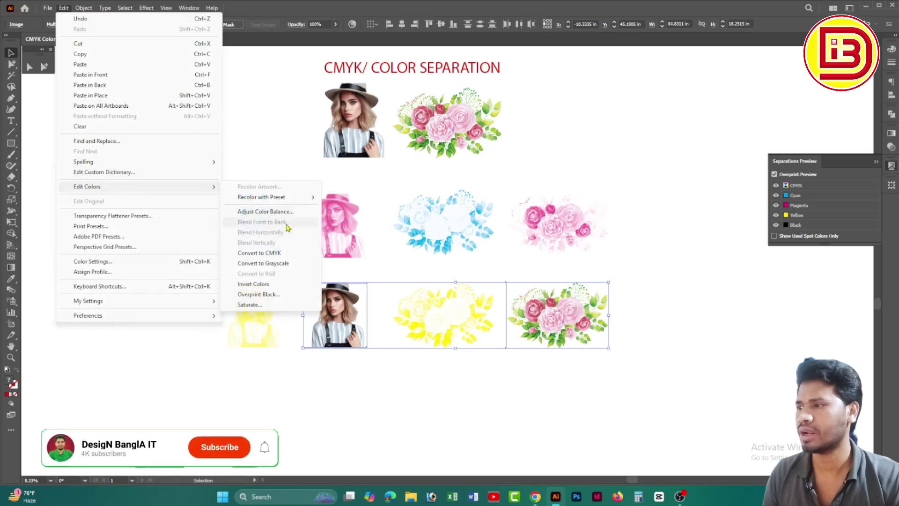
click(274, 212)
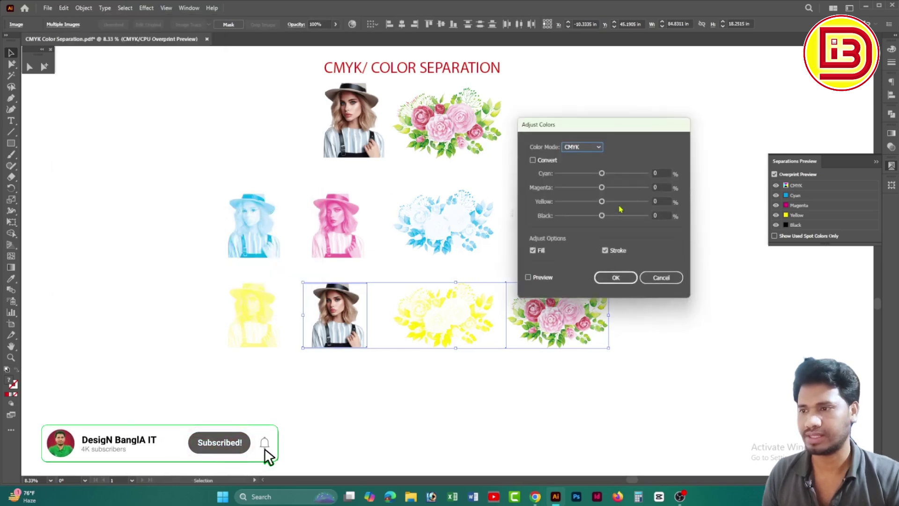
drag(601, 201, 557, 173)
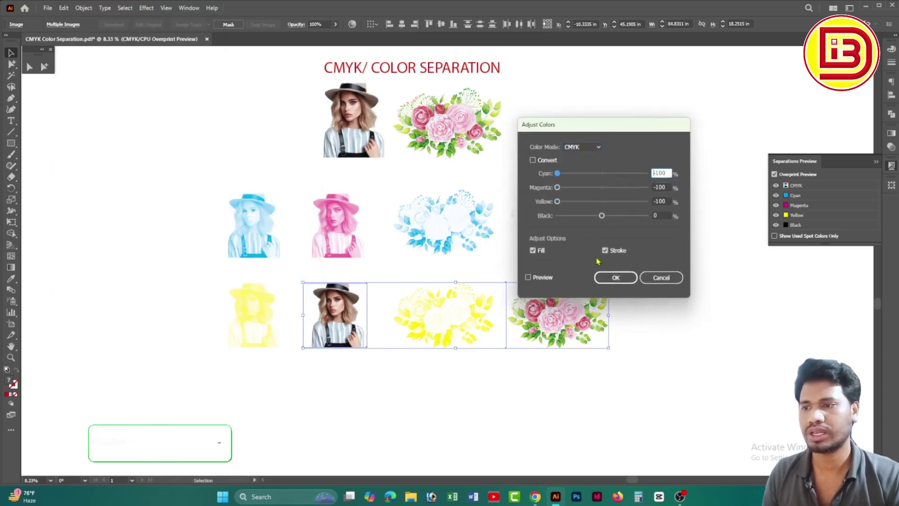
click(616, 278)
click(707, 174)
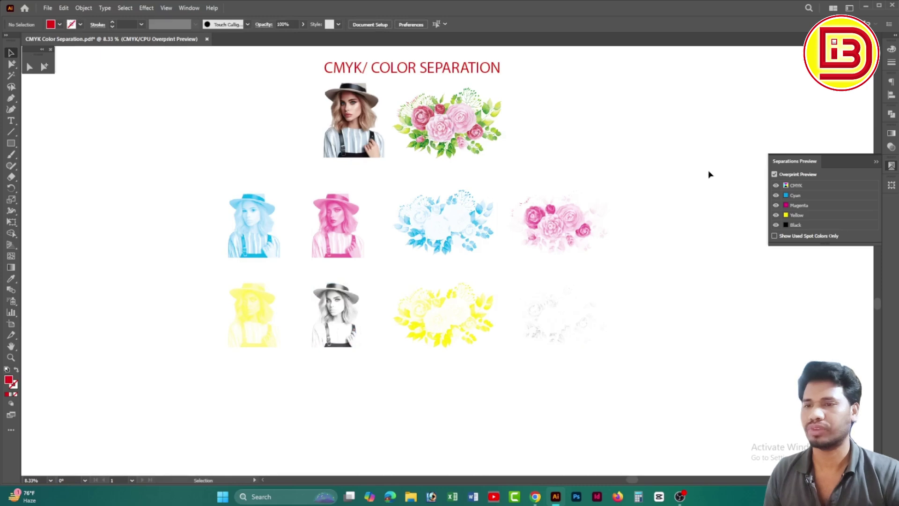
Step: Check the black-only portrait and flower by hiding and showing the Black plate in the Separations Preview
click(776, 225)
click(776, 225)
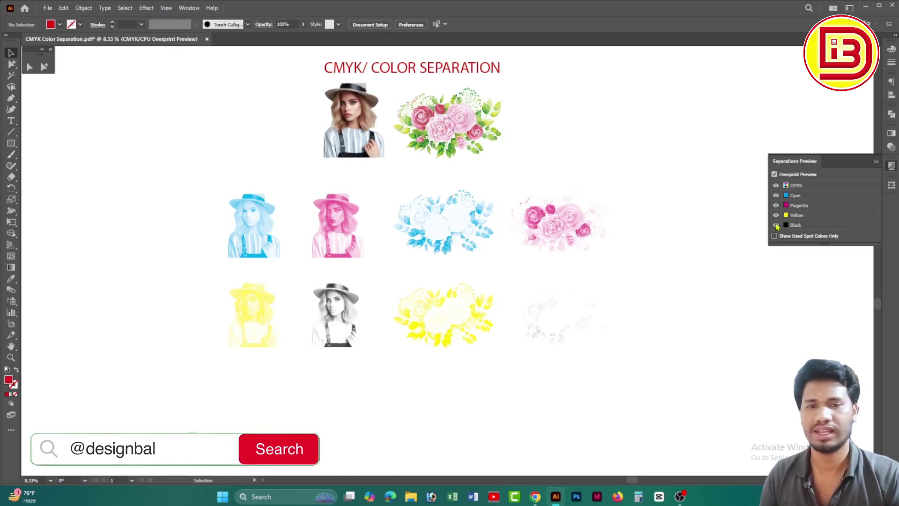
Step: Check all eight separated portraits and flowers by hiding and showing the Black, Yellow, Magenta and Cyan plates individually in the Separations Preview
click(776, 225)
click(776, 225)
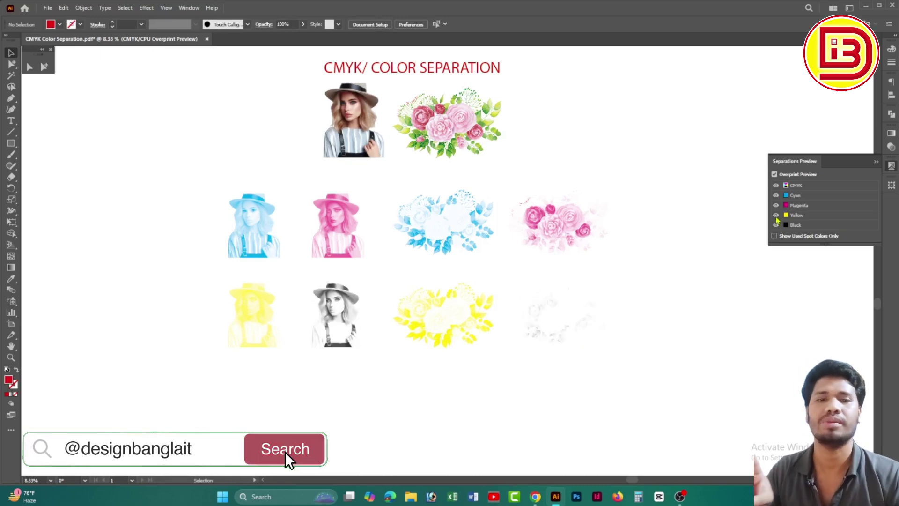
click(776, 216)
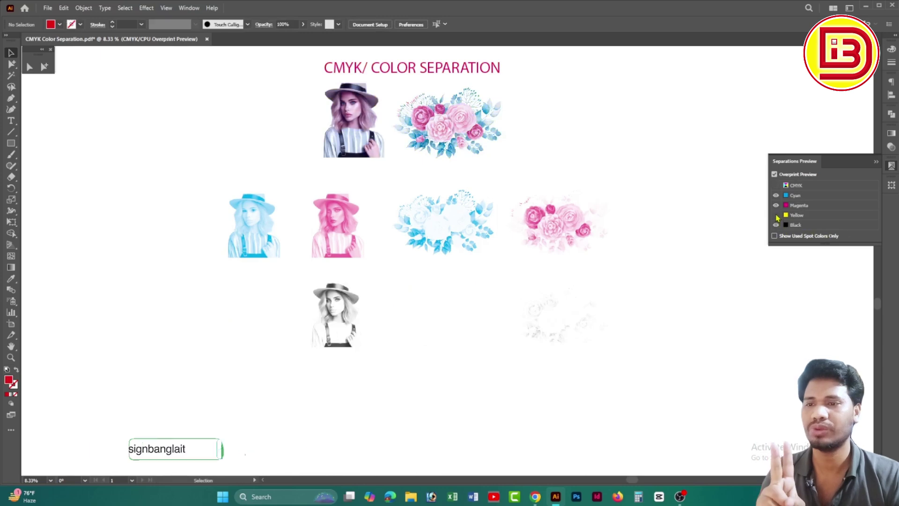
click(775, 215)
click(775, 216)
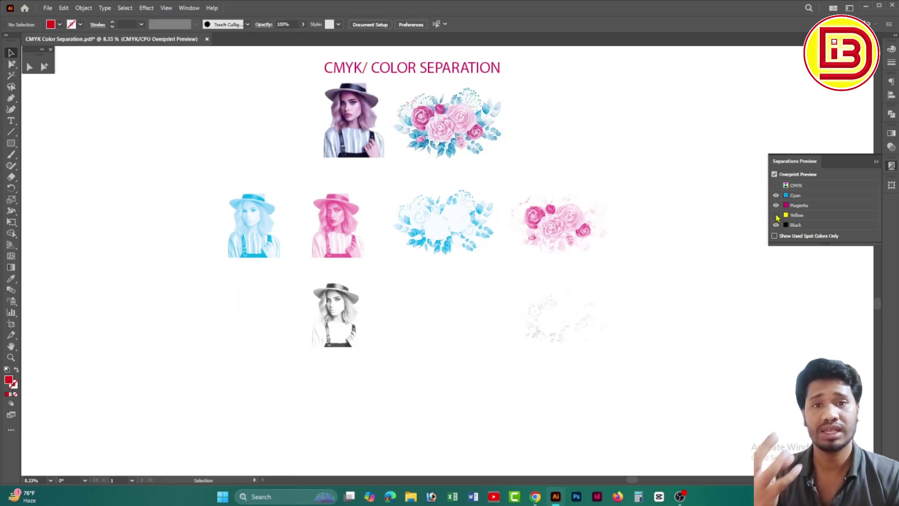
click(776, 216)
click(776, 206)
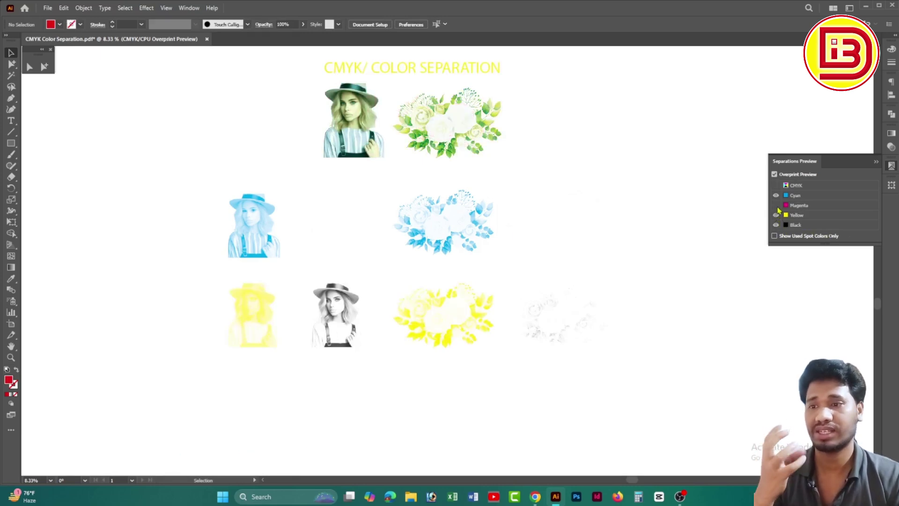
click(776, 206)
click(776, 196)
click(776, 195)
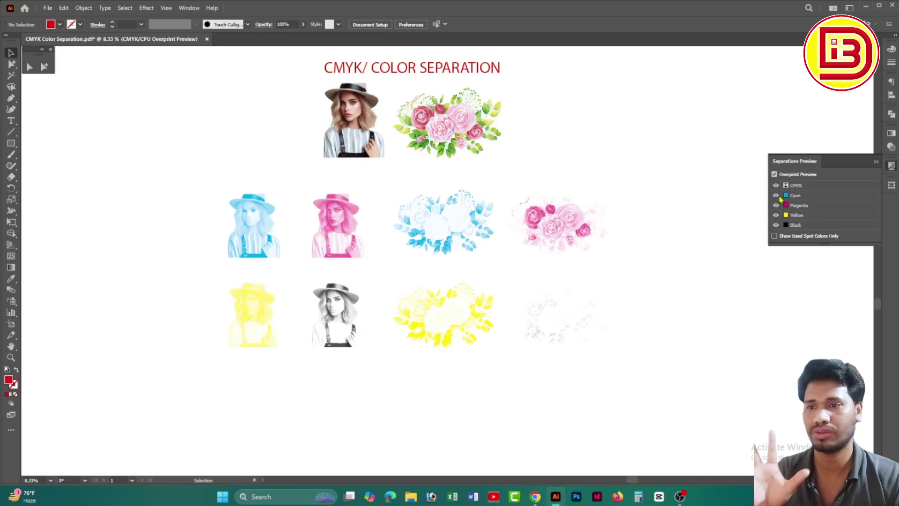
click(776, 226)
click(776, 226)
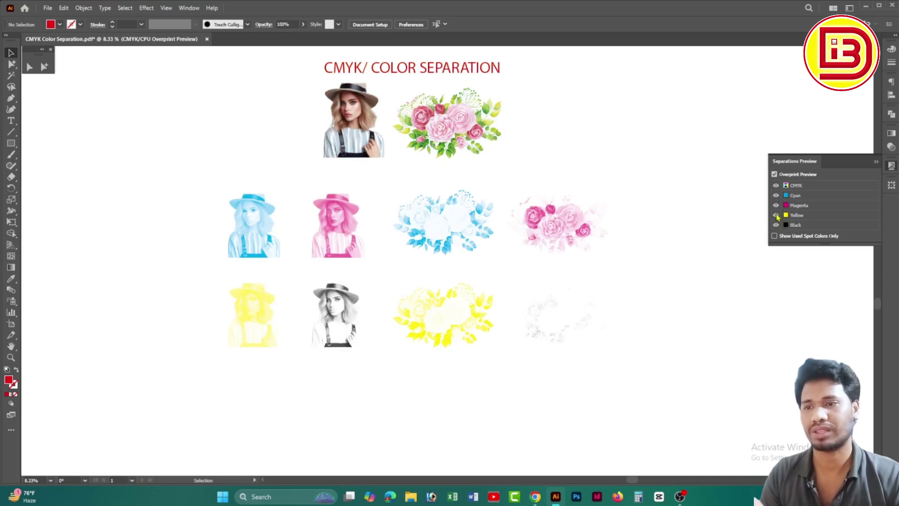
click(776, 216)
click(775, 216)
drag(721, 355, 247, 215)
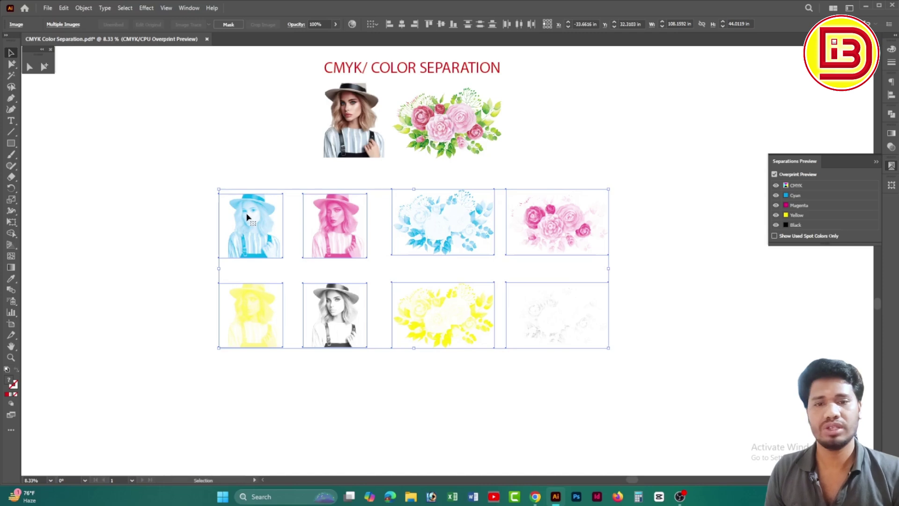
click(24, 150)
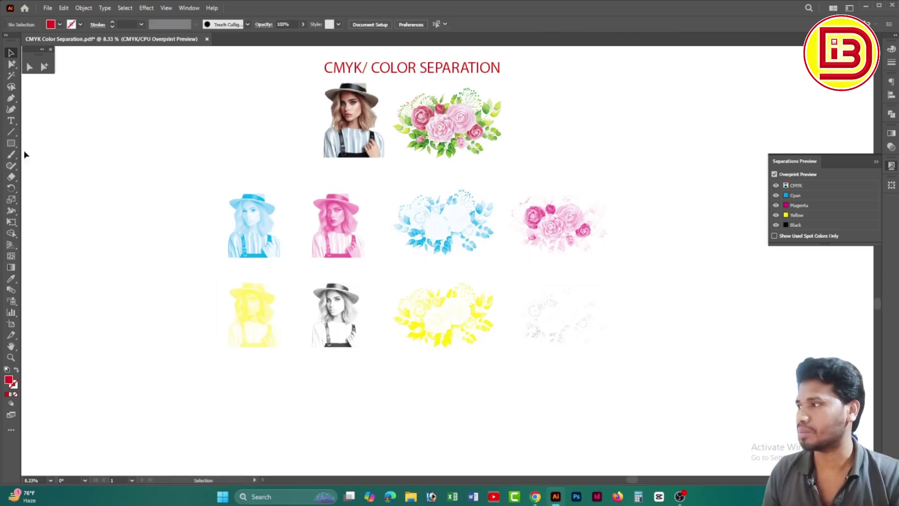
Step: Draw a red rectangle about 16.8 by 12.8 in beside the original portrait and save its fill as a Spot Color swatch, C=0 M=100 Y=100 K=0
click(10, 143)
drag(99, 104, 161, 151)
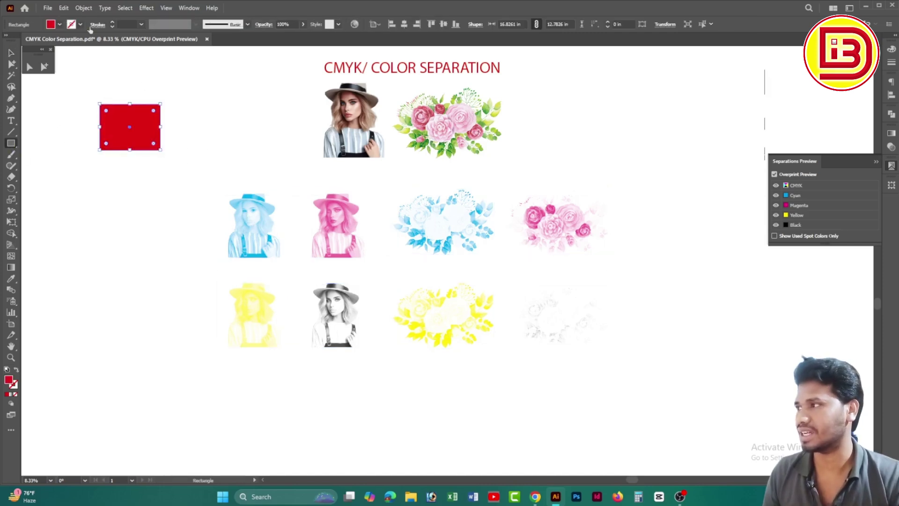
click(60, 25)
click(80, 84)
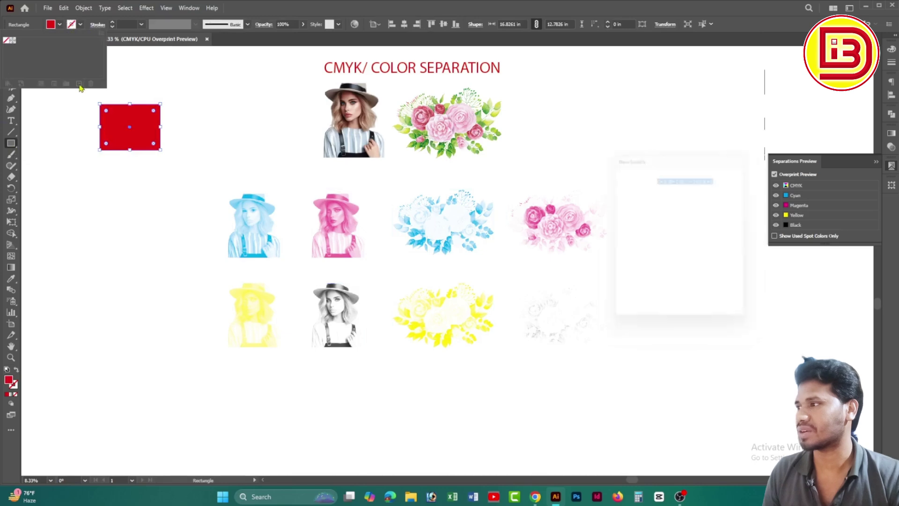
click(688, 191)
click(692, 215)
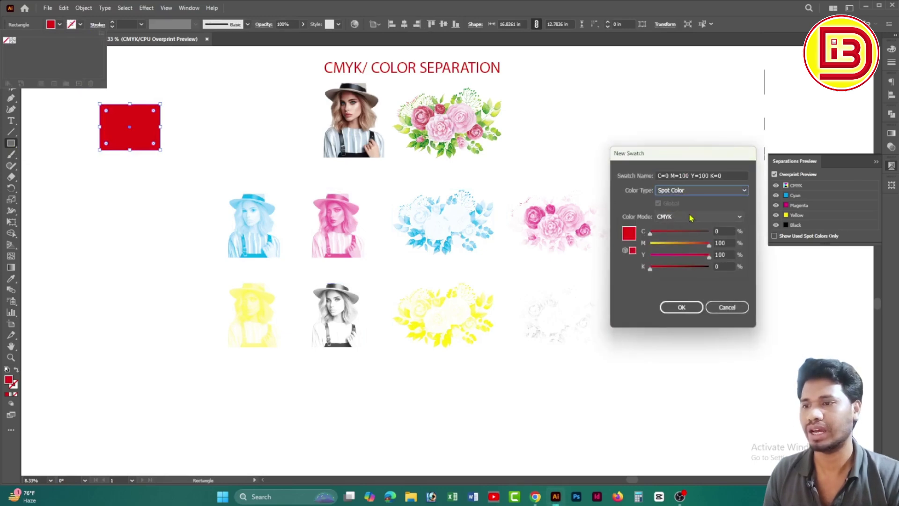
click(682, 307)
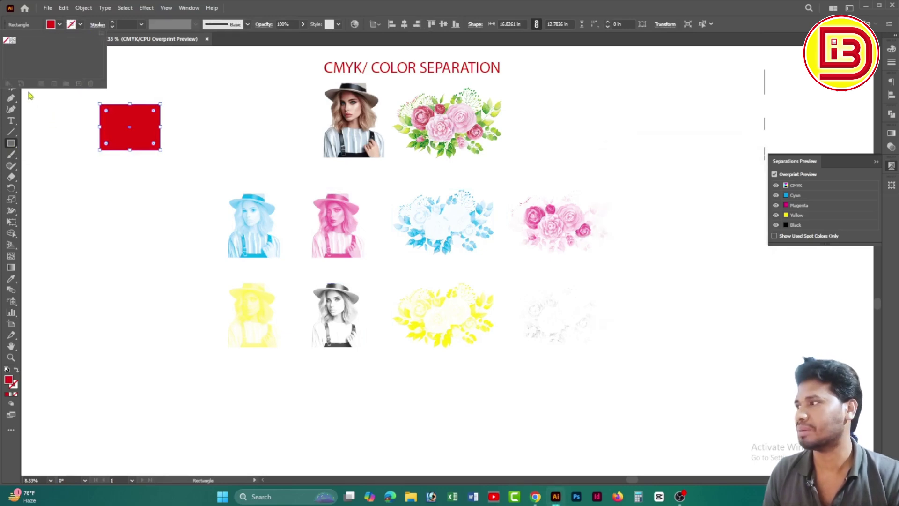
click(11, 52)
click(229, 96)
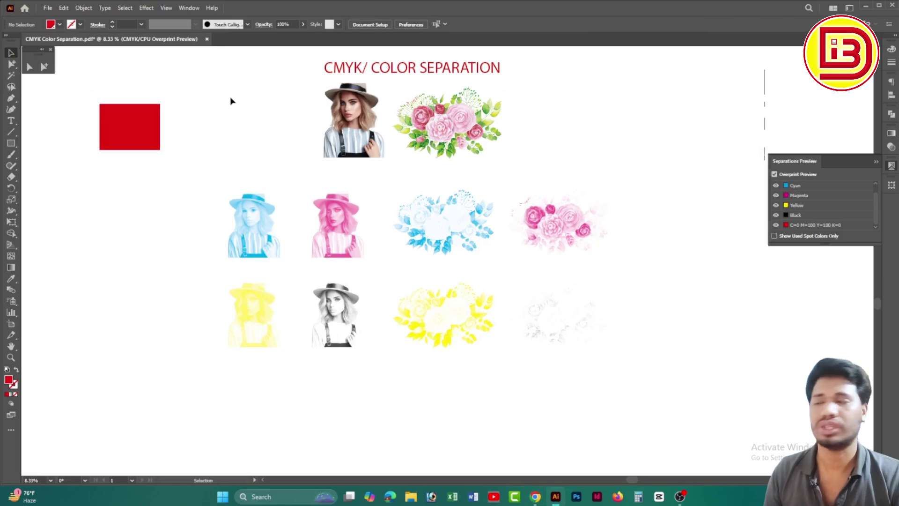
Step: Move the red rectangle to the right of the original flower, toggle its spot color plate repeatedly and leave that plate hidden
drag(146, 136, 662, 139)
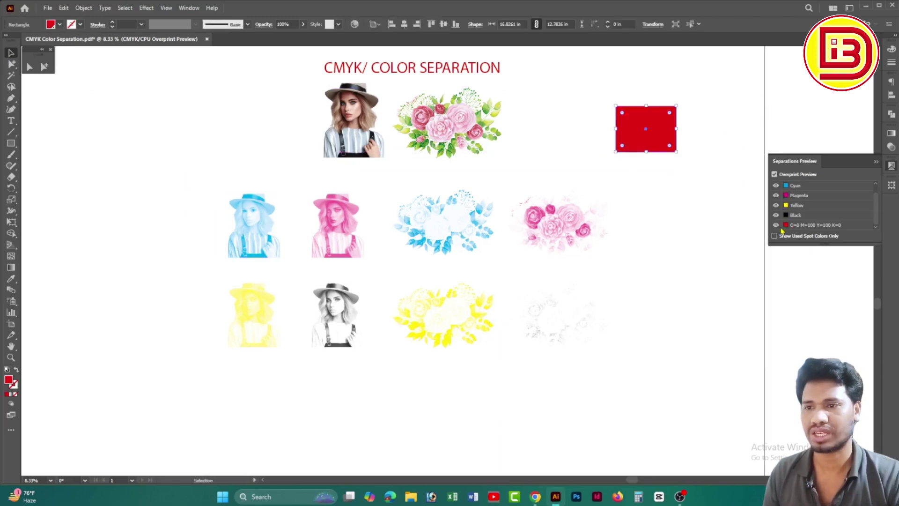
click(776, 226)
click(777, 225)
click(777, 225)
click(776, 225)
click(777, 225)
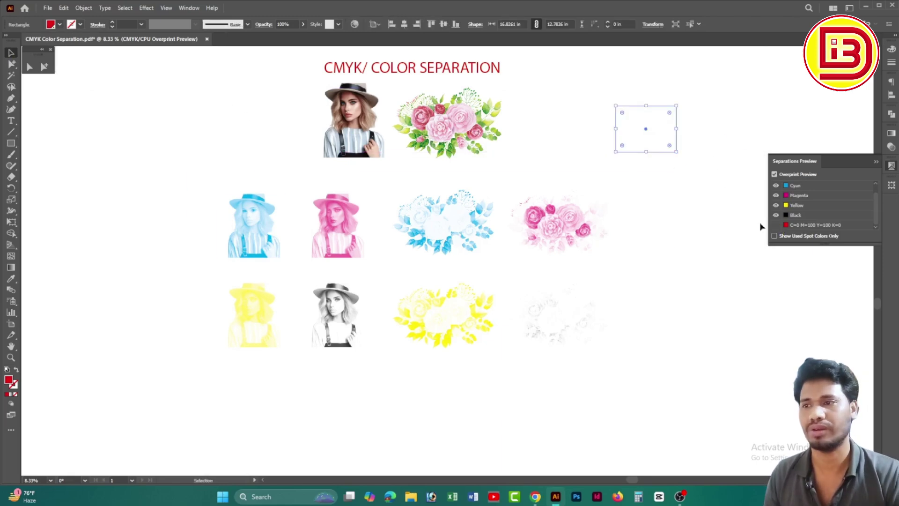
click(711, 224)
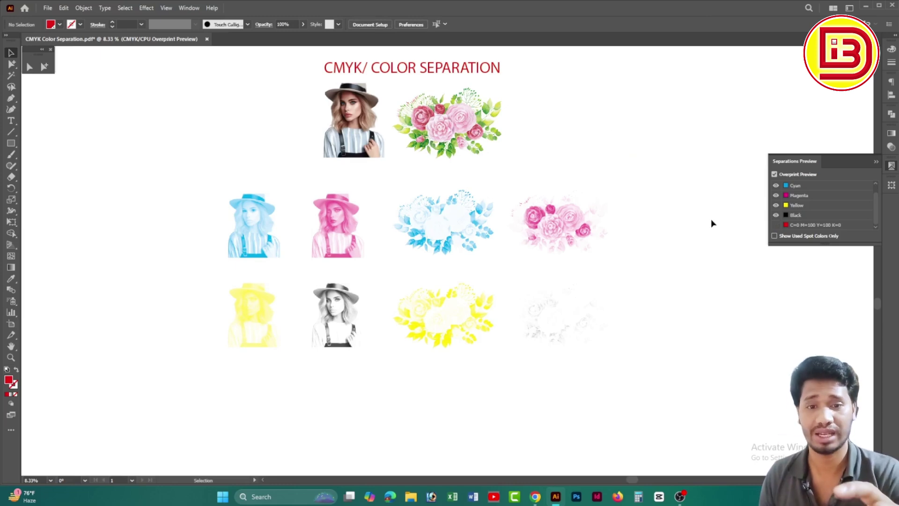
click(491, 127)
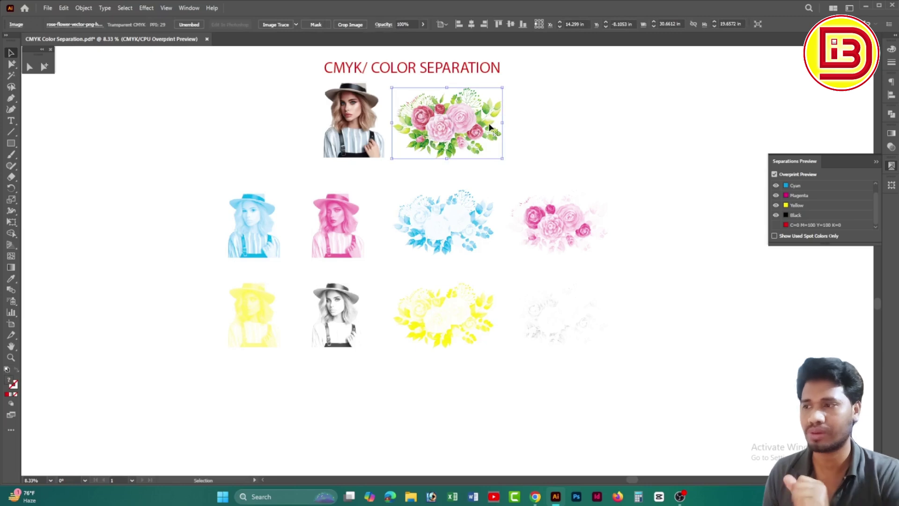
click(542, 167)
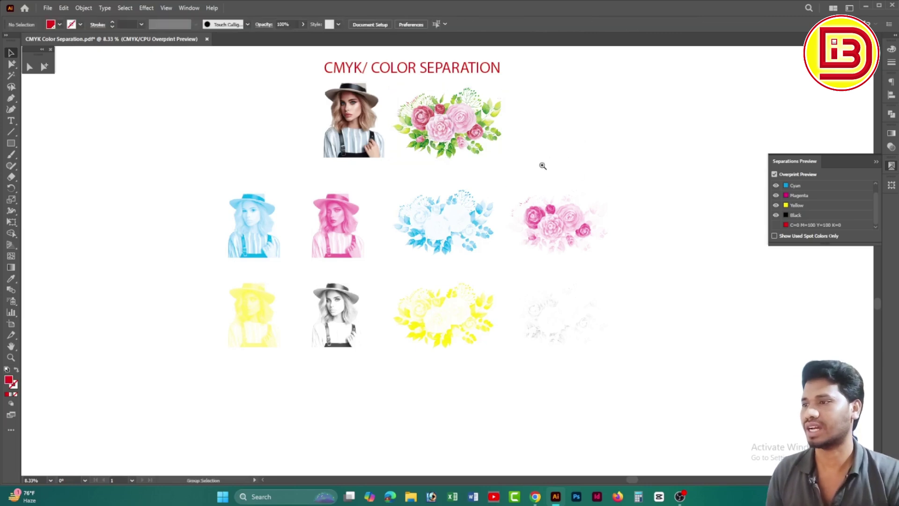
drag(608, 168, 548, 169)
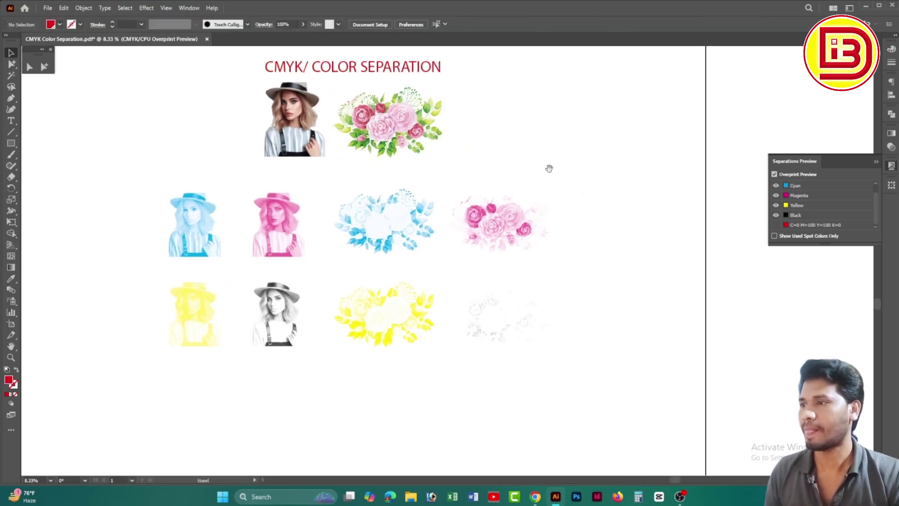
click(294, 123)
shift+click(386, 125)
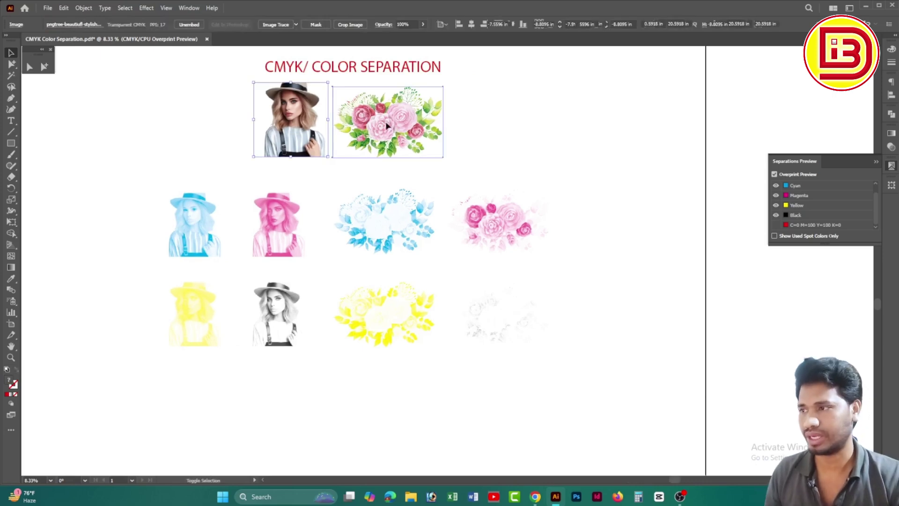
click(498, 110)
Step: Duplicate the original flower to its right and delete the spot color rectangle overlapping the copy
scroll(688, 139, right, 3)
drag(311, 140, 496, 137)
click(466, 136)
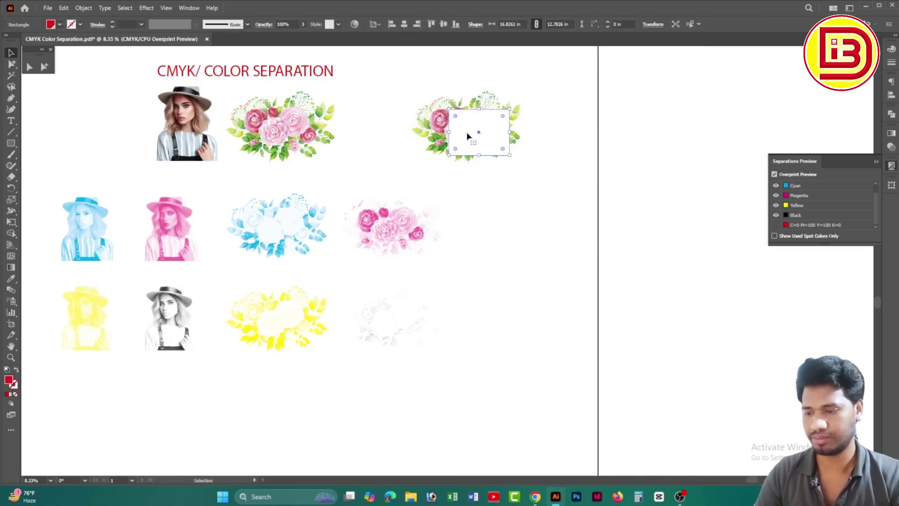
key(Delete)
Step: Create an object mosaic from the flower copy with 10 by 10 tiles, 0 in tile spacing and a Color result
click(470, 127)
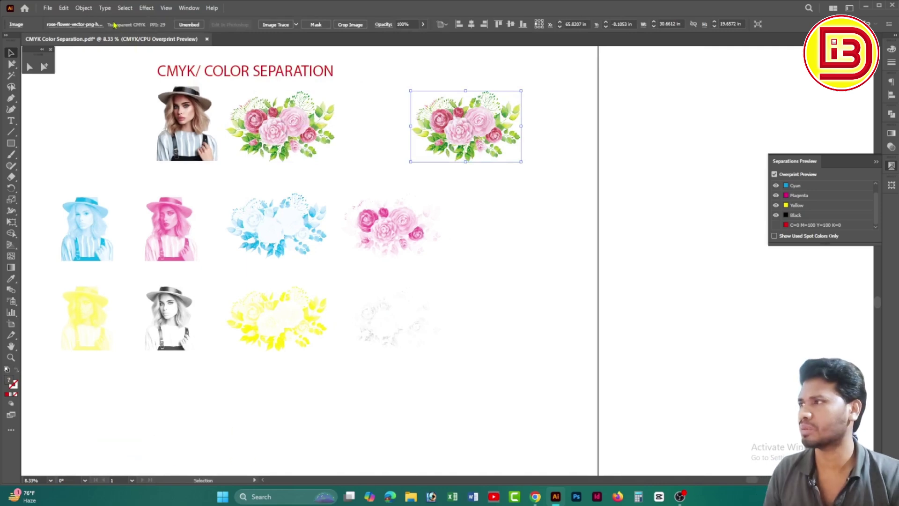
click(84, 8)
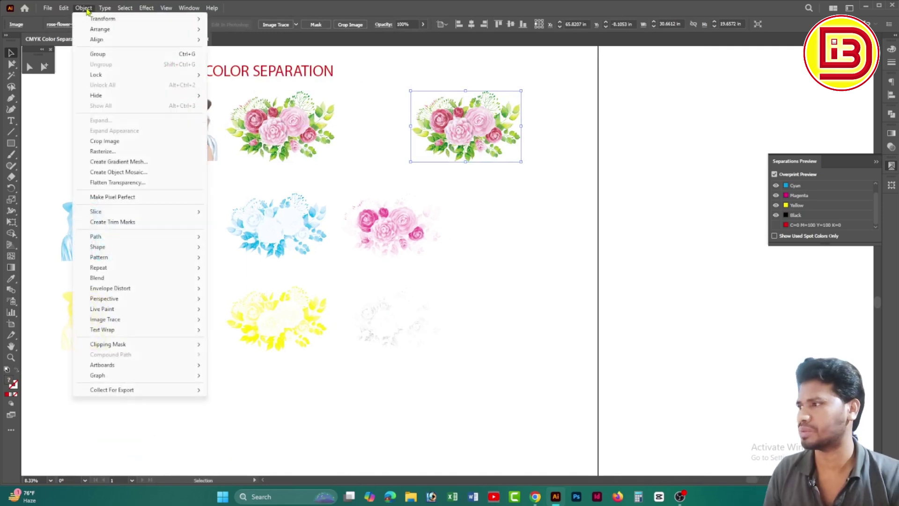
click(119, 172)
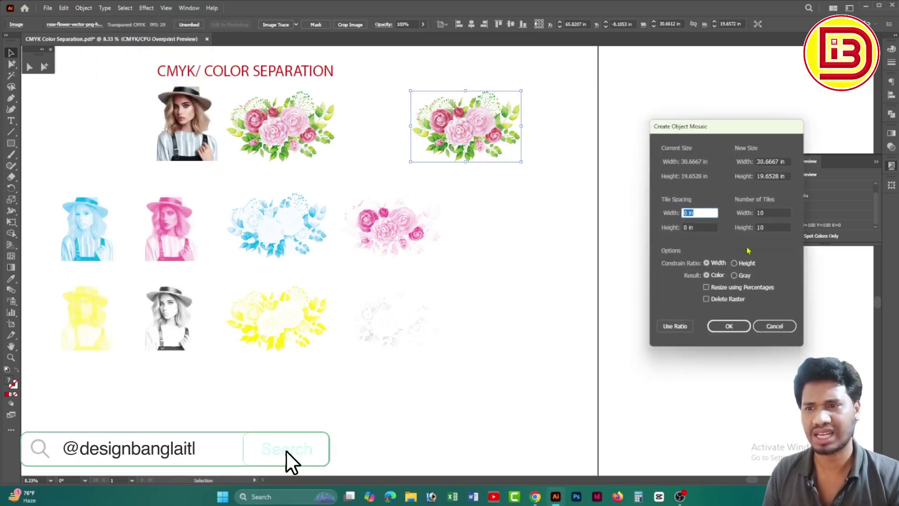
click(734, 335)
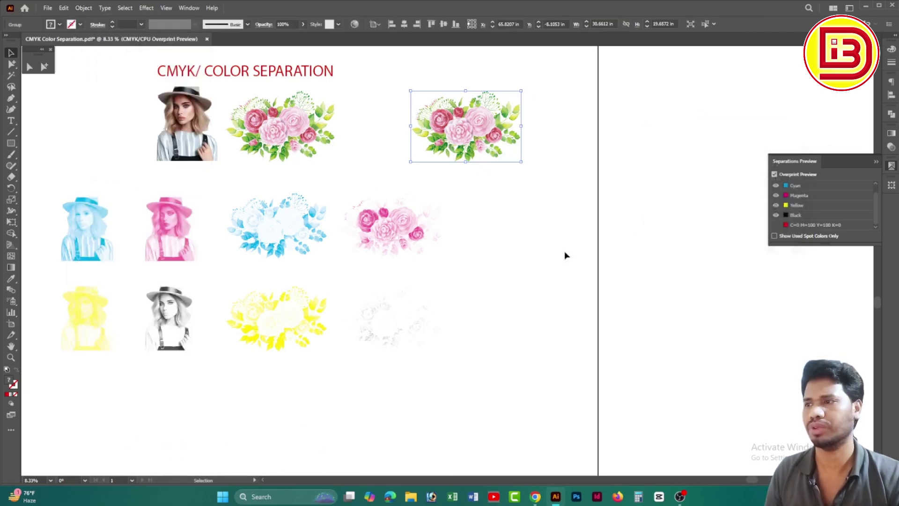
click(572, 172)
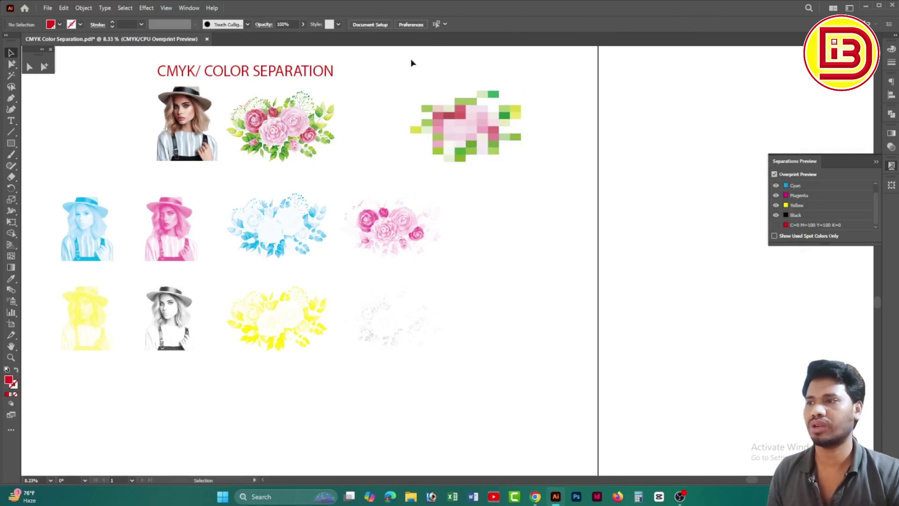
Step: Move the mosaic directly below the flower copy and shift both farther right of the original flower
click(484, 130)
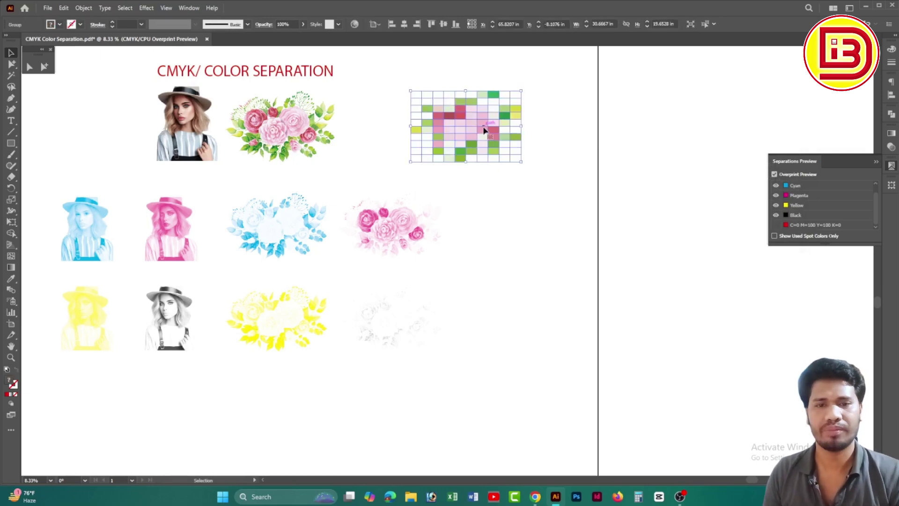
drag(483, 125, 484, 195)
drag(564, 186, 557, 123)
click(622, 124)
Step: Compare the flower copy with its tiled mosaic up close and against the whole separation layout
alt+scroll(496, 113, up, 3)
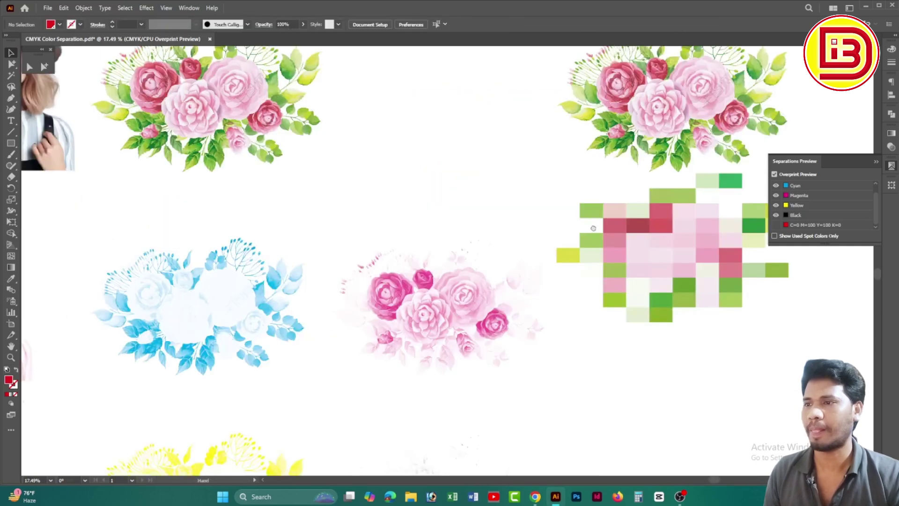
click(533, 156)
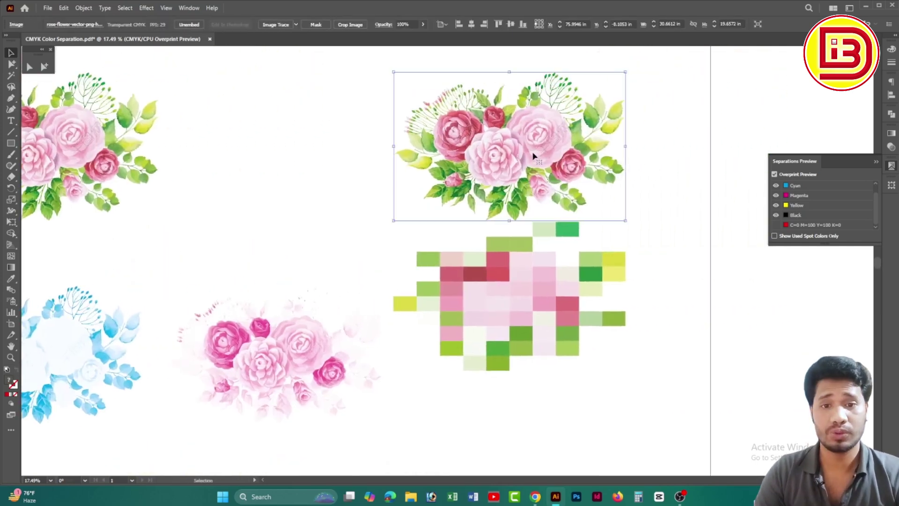
click(523, 316)
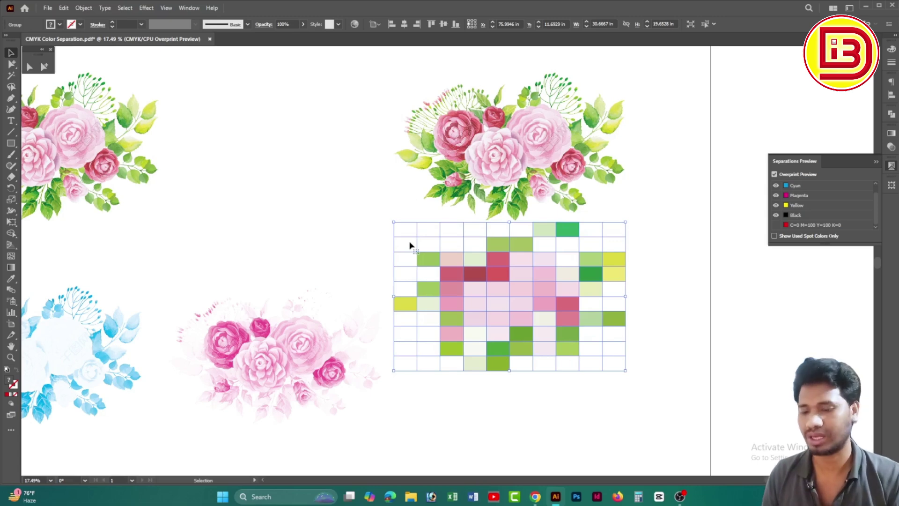
key(ctrl+minus)
key(ctrl+minus)
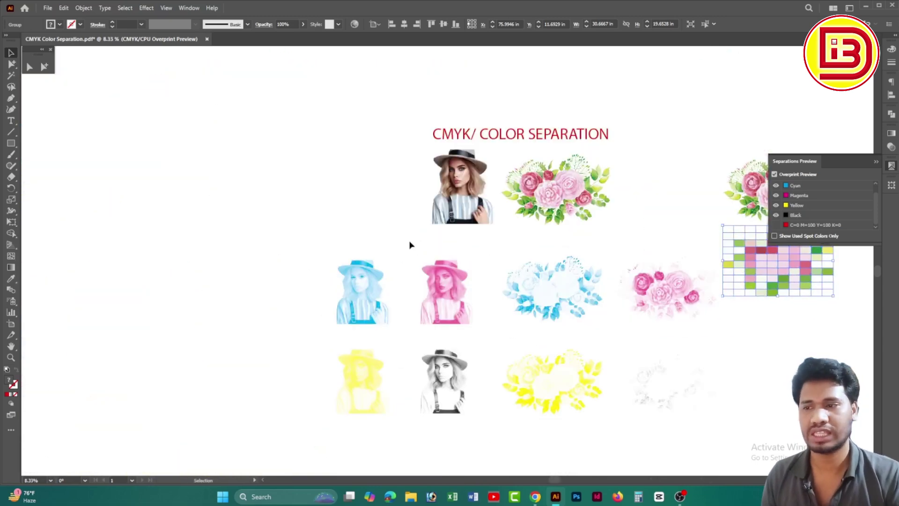
scroll(421, 244, right, 3)
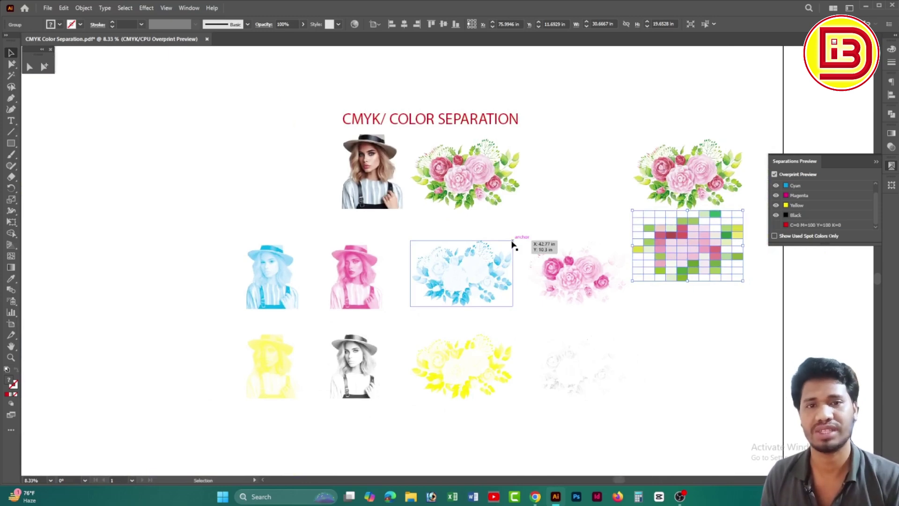
click(594, 199)
key(ctrl+minus)
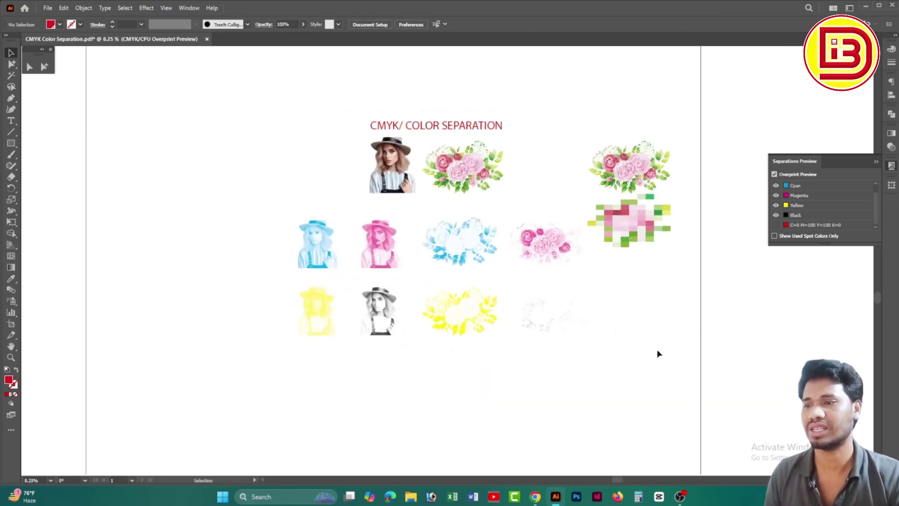
Step: Move the flower copy and its mosaic together farther right, away from the separated images
drag(669, 355, 280, 125)
drag(462, 170, 370, 169)
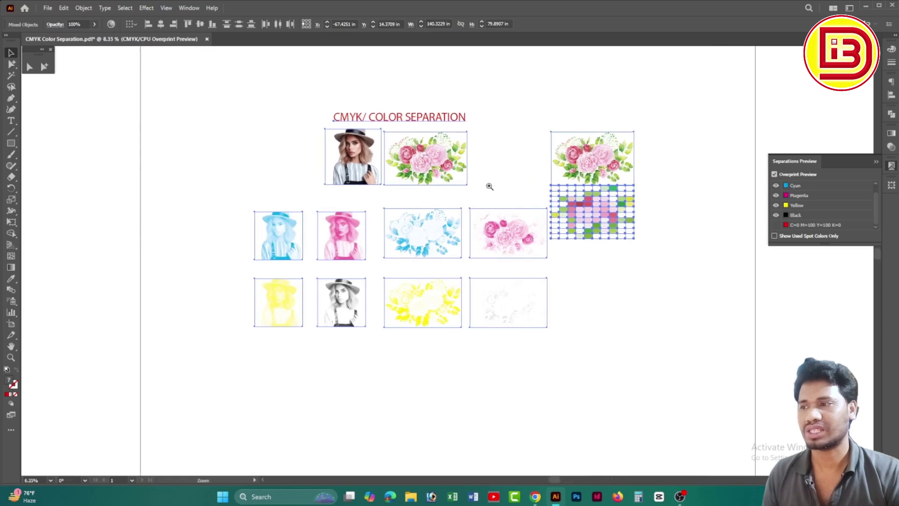
key(ctrl+plus)
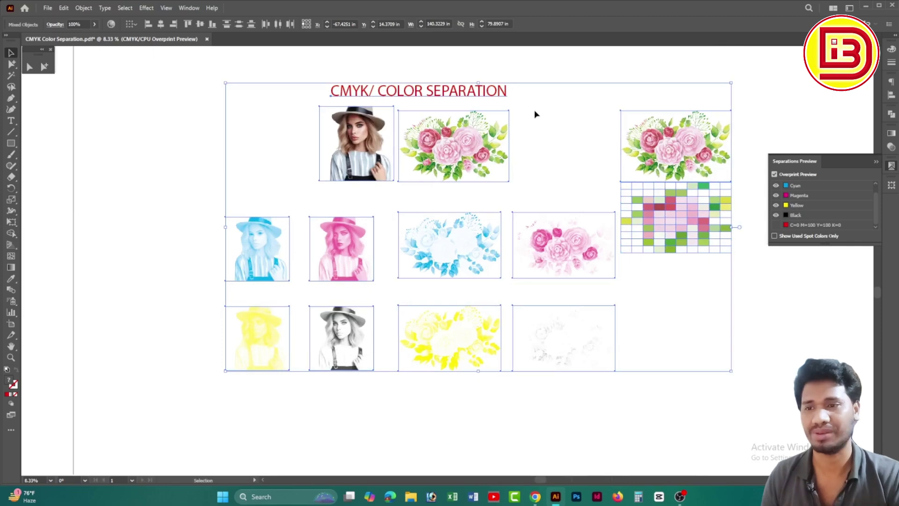
key(ctrl+minus)
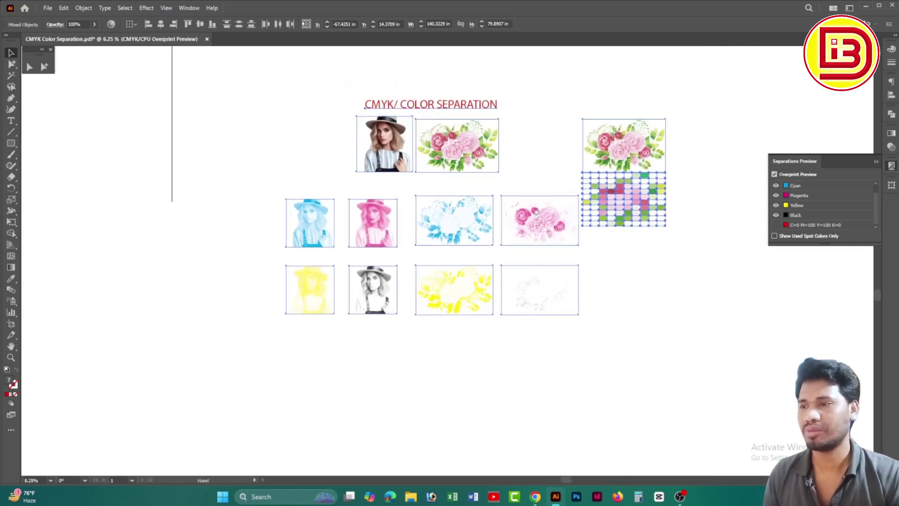
drag(610, 91, 659, 280)
drag(637, 201, 684, 205)
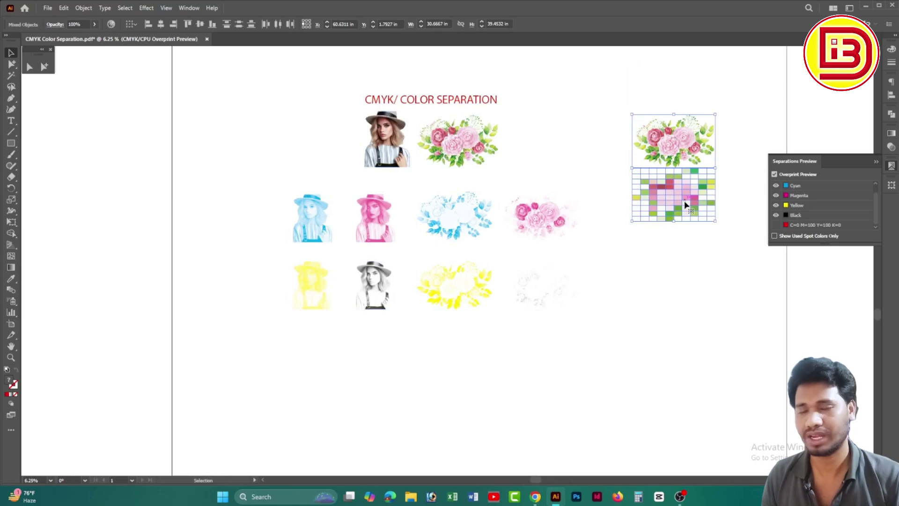